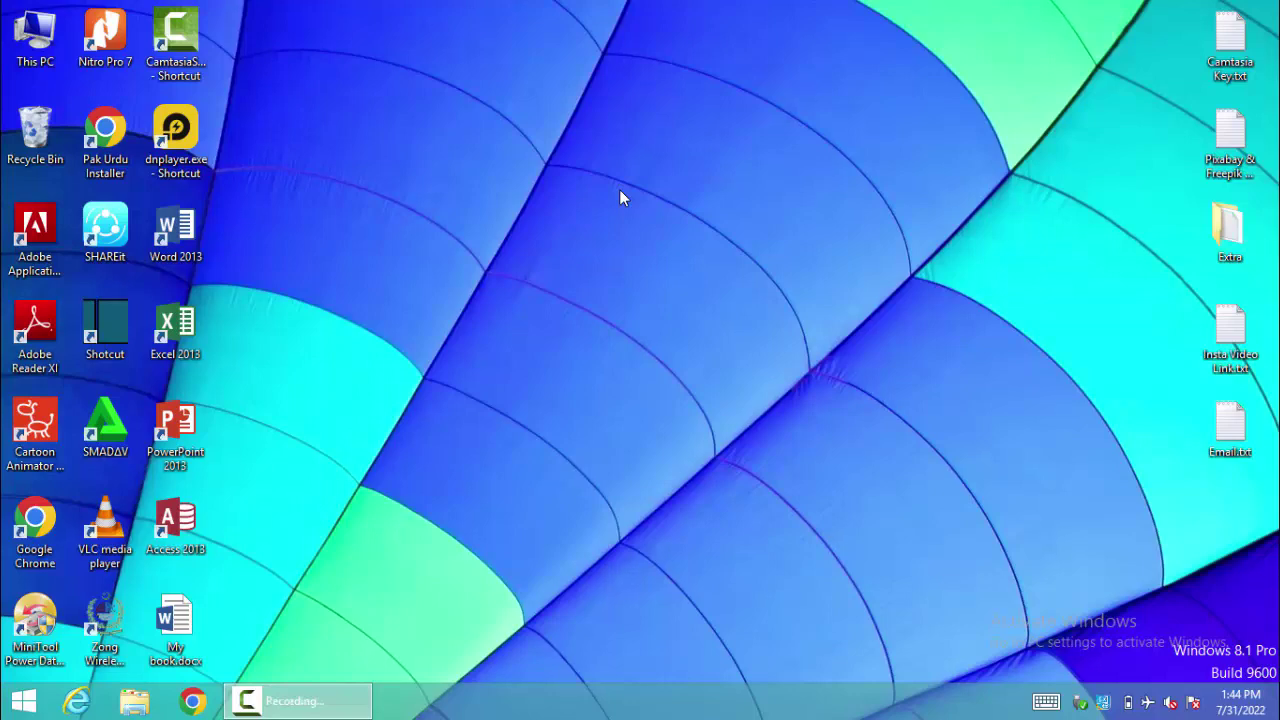
# Step: Open My book.docx from the desktop and dismiss the Office activation notice
pyautogui.doubleClick(185, 615)
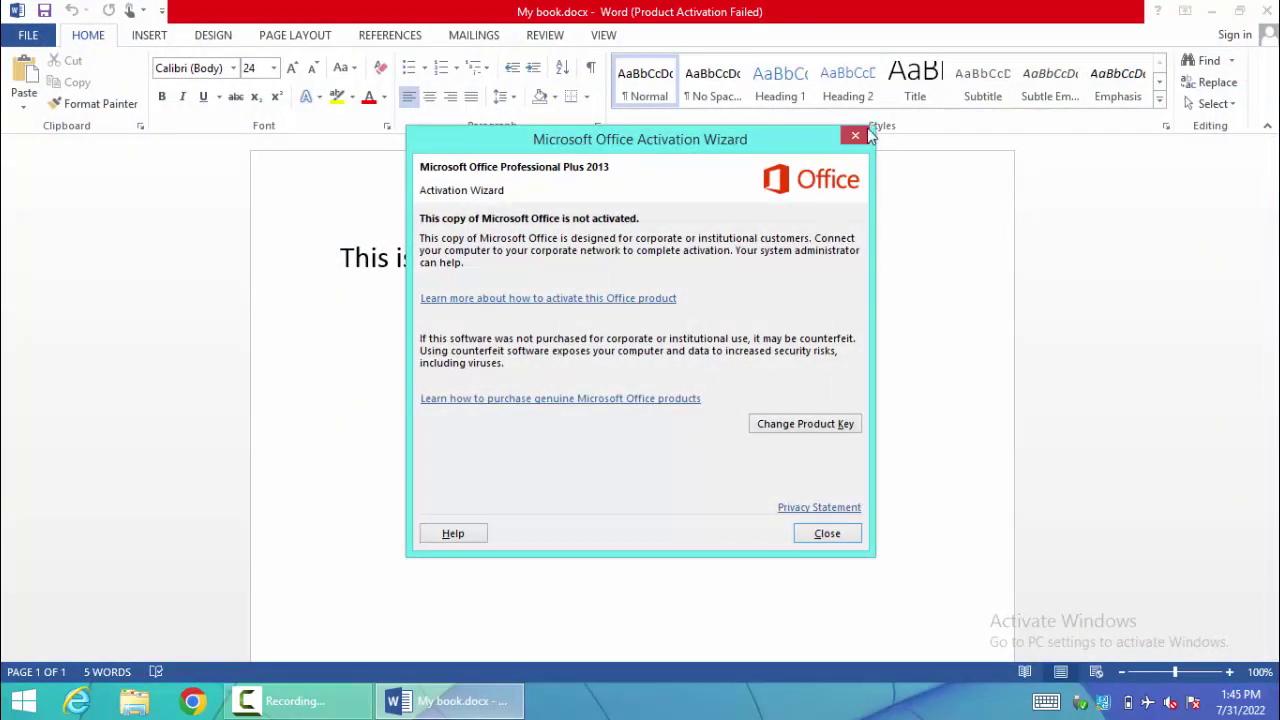
pyautogui.click(857, 139)
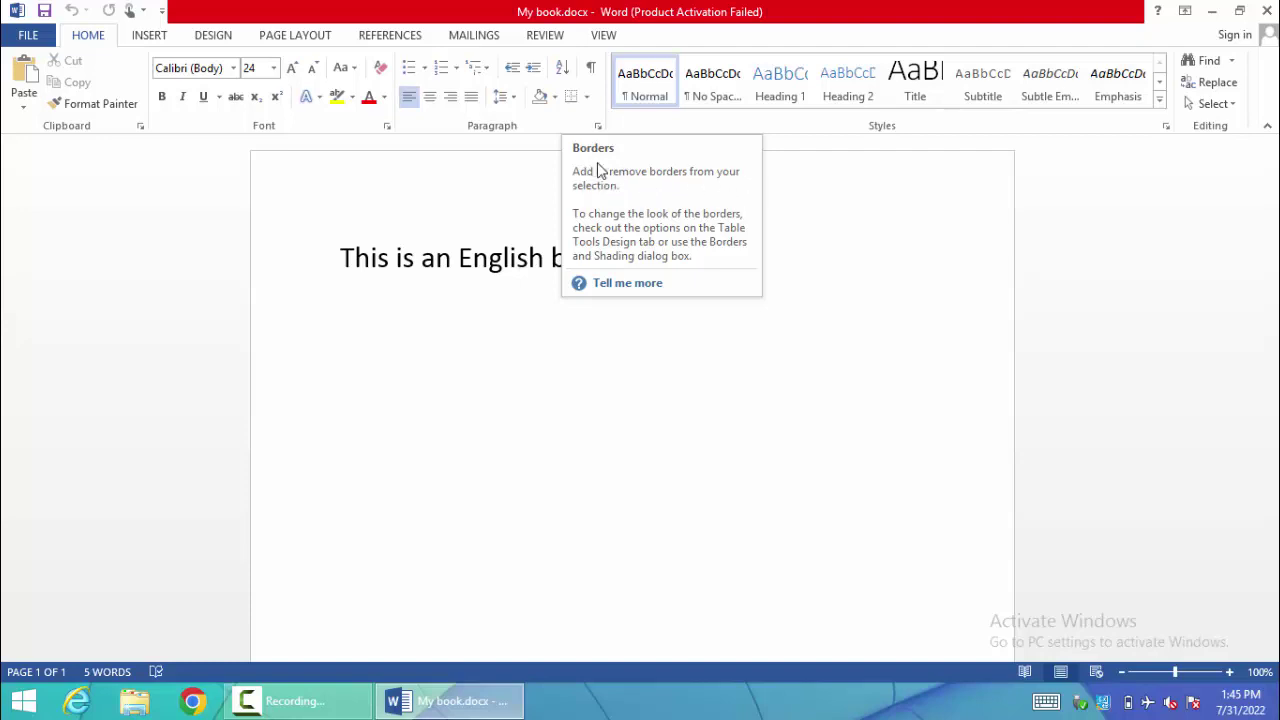
pyautogui.click(545, 255)
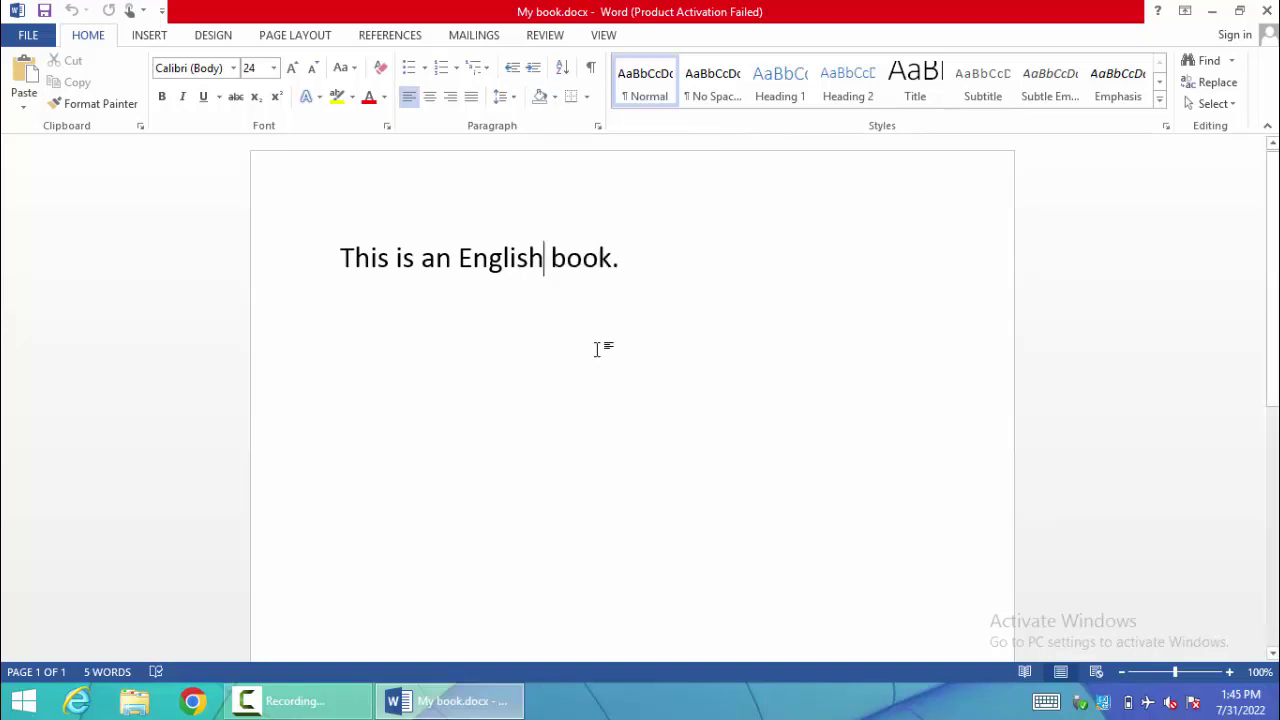
# Step: Delete the sentence 'This is an English book.' and set the font size to 12
pyautogui.click(598, 262)
pyautogui.moveTo(717, 289); pyautogui.dragTo(338, 280)
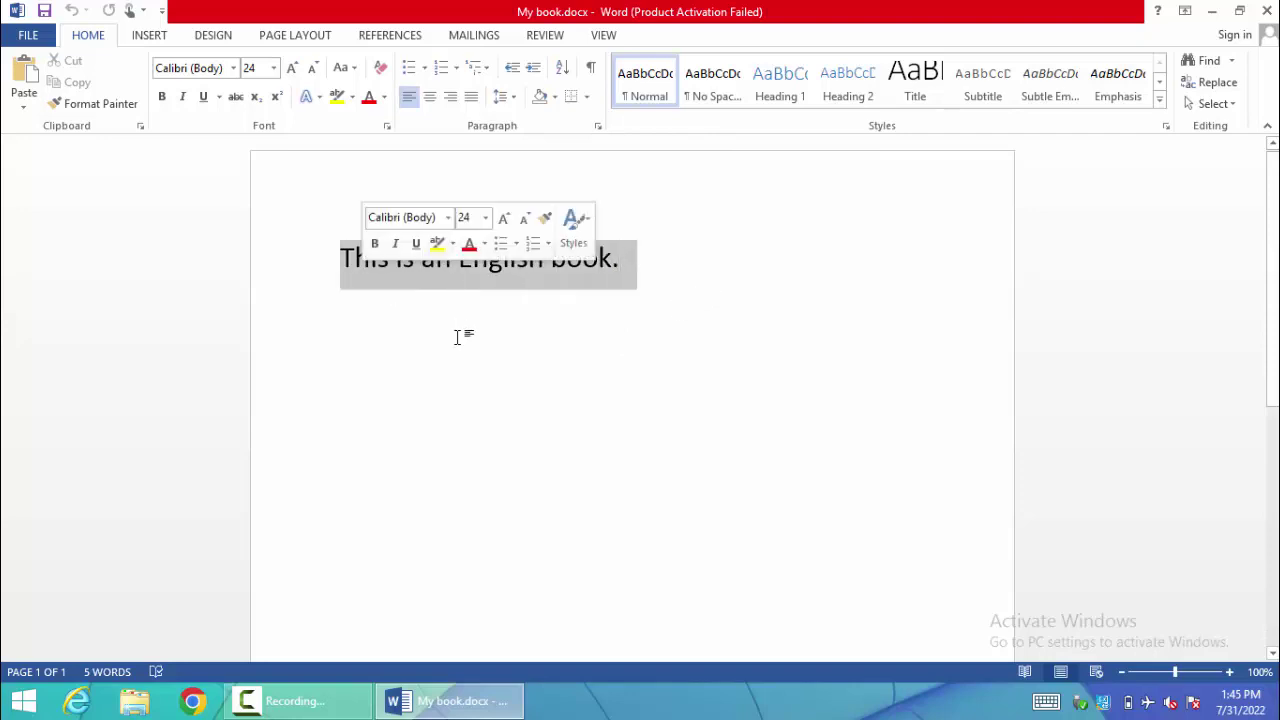
pyautogui.press('Delete')
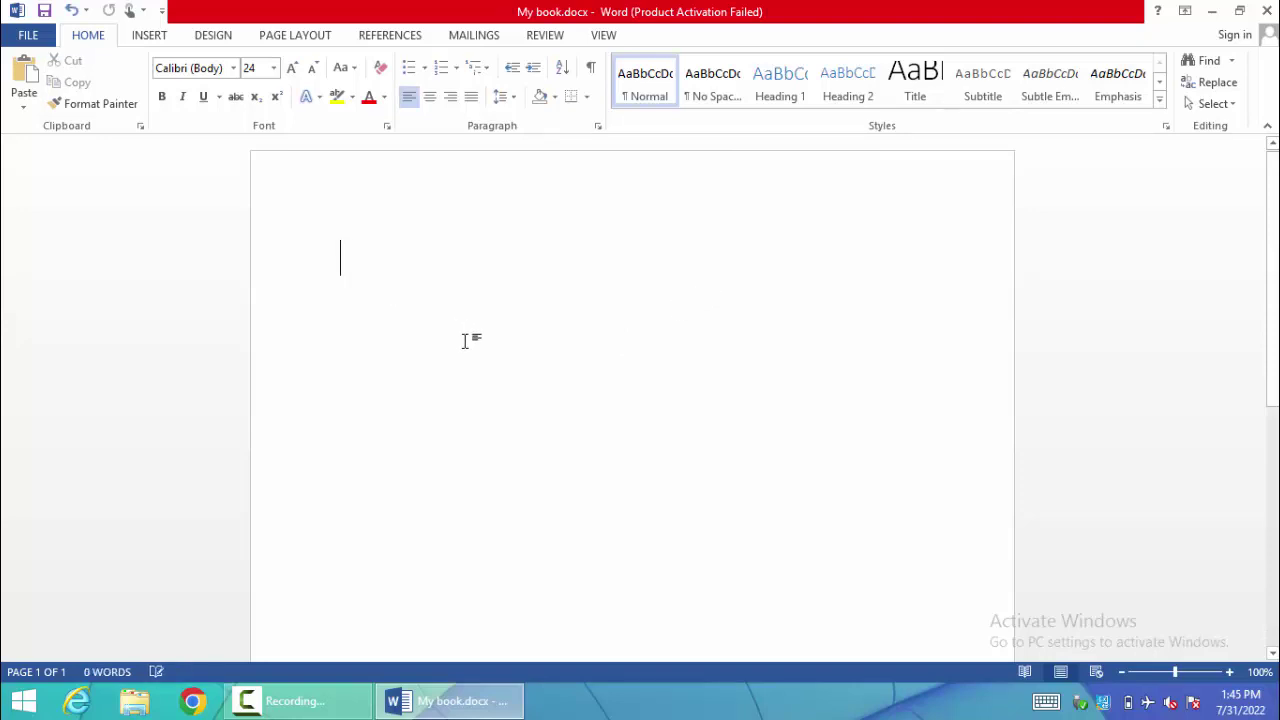
pyautogui.click(273, 68)
pyautogui.press('Escape')
pyautogui.click(347, 253)
# Step: Generate sample text with =rand() and delete all but the first two paragraphs
pyautogui.write('rand(')
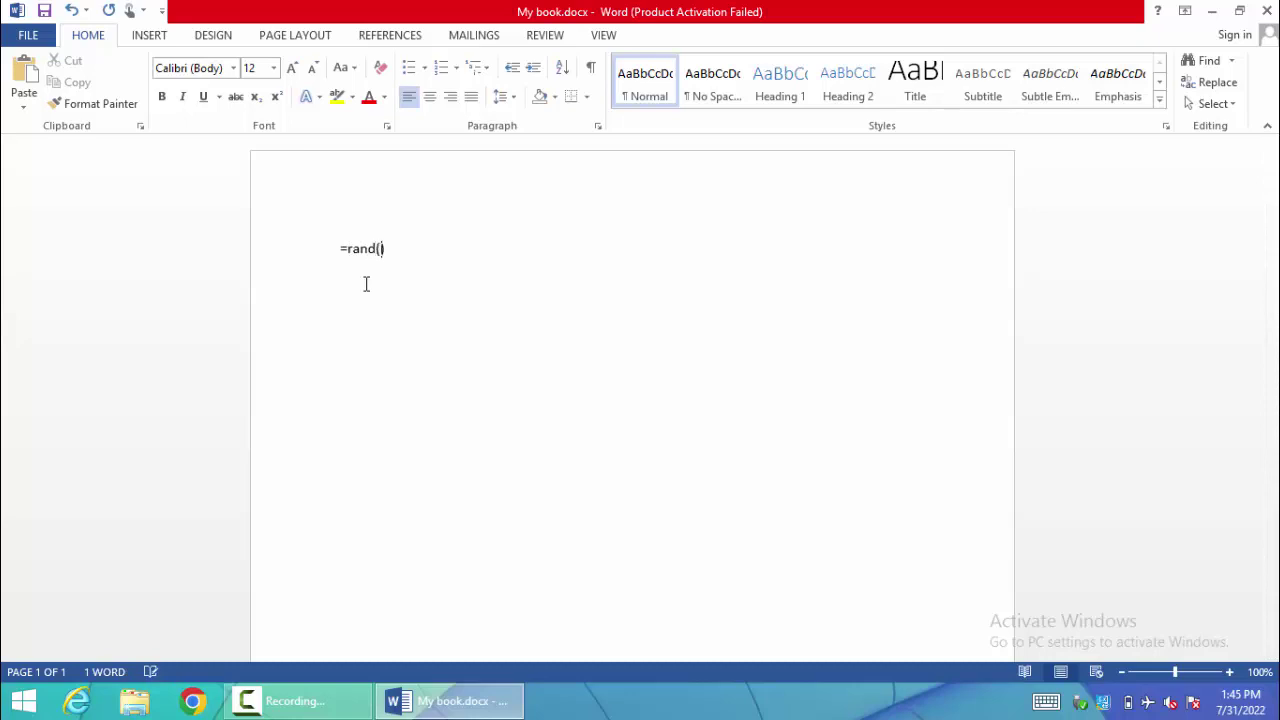
pyautogui.write(')')
pyautogui.press('Return')
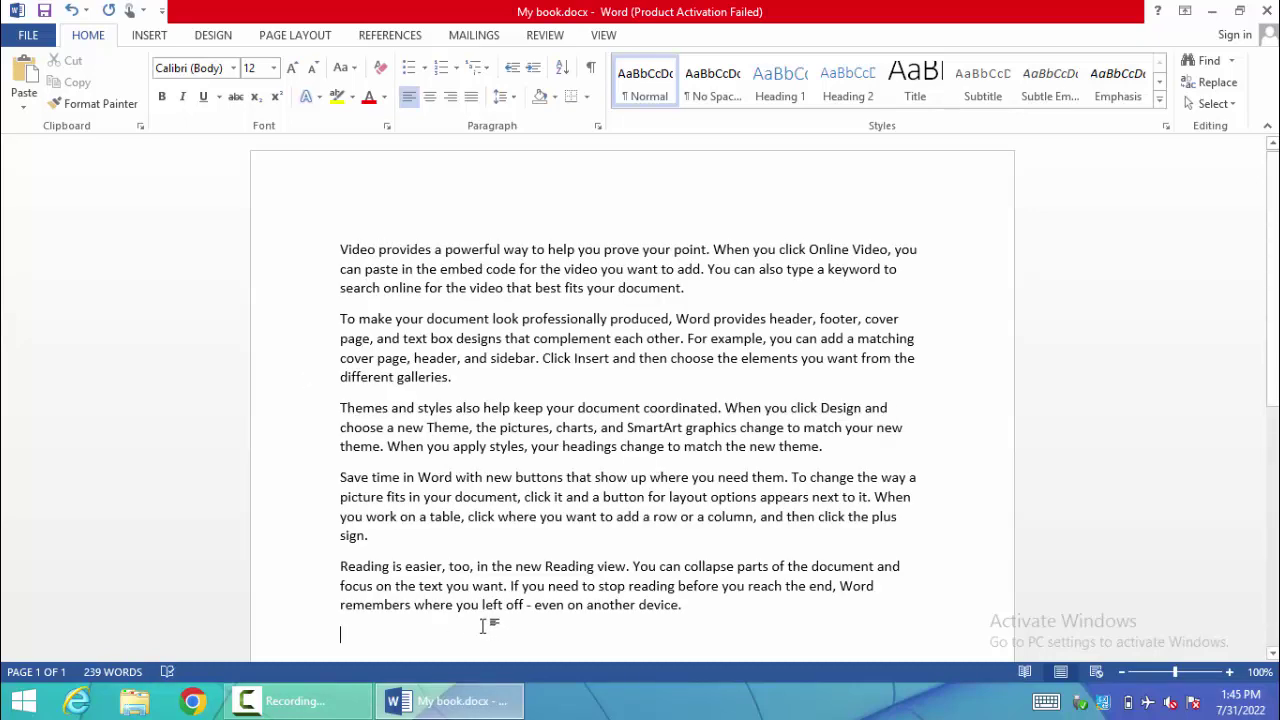
pyautogui.moveTo(410, 639); pyautogui.dragTo(341, 407)
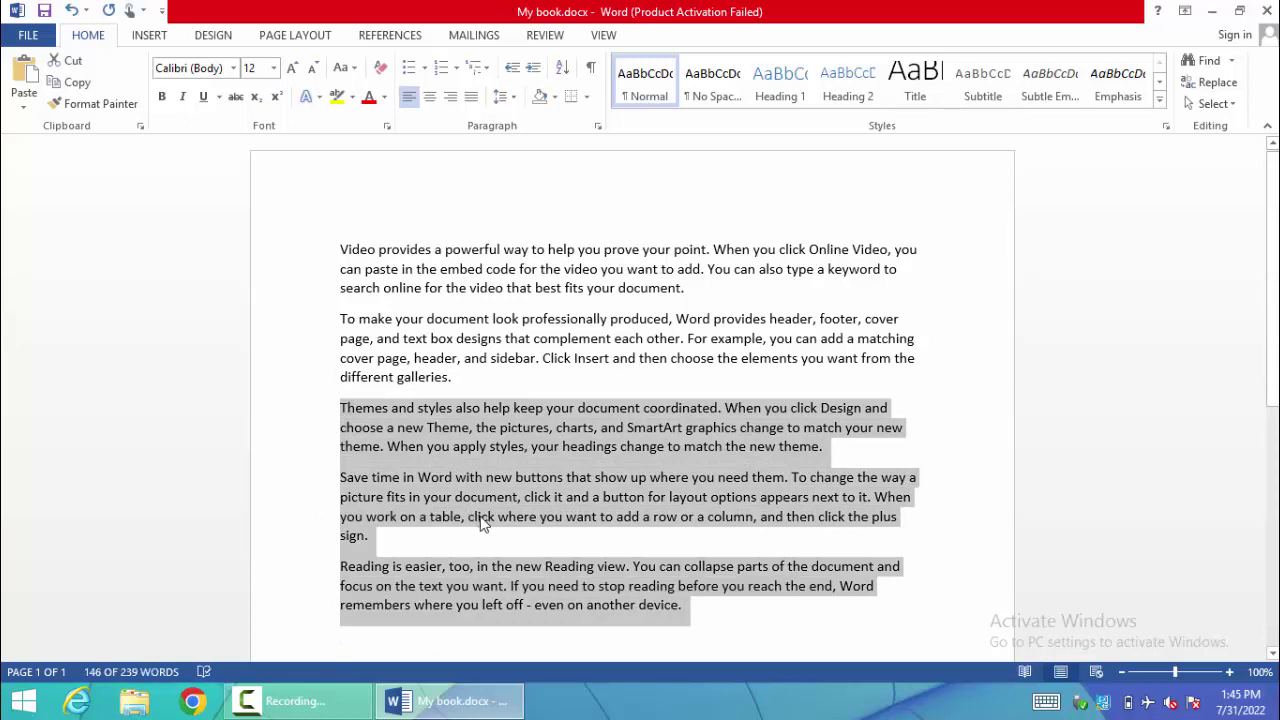
pyautogui.press('Delete')
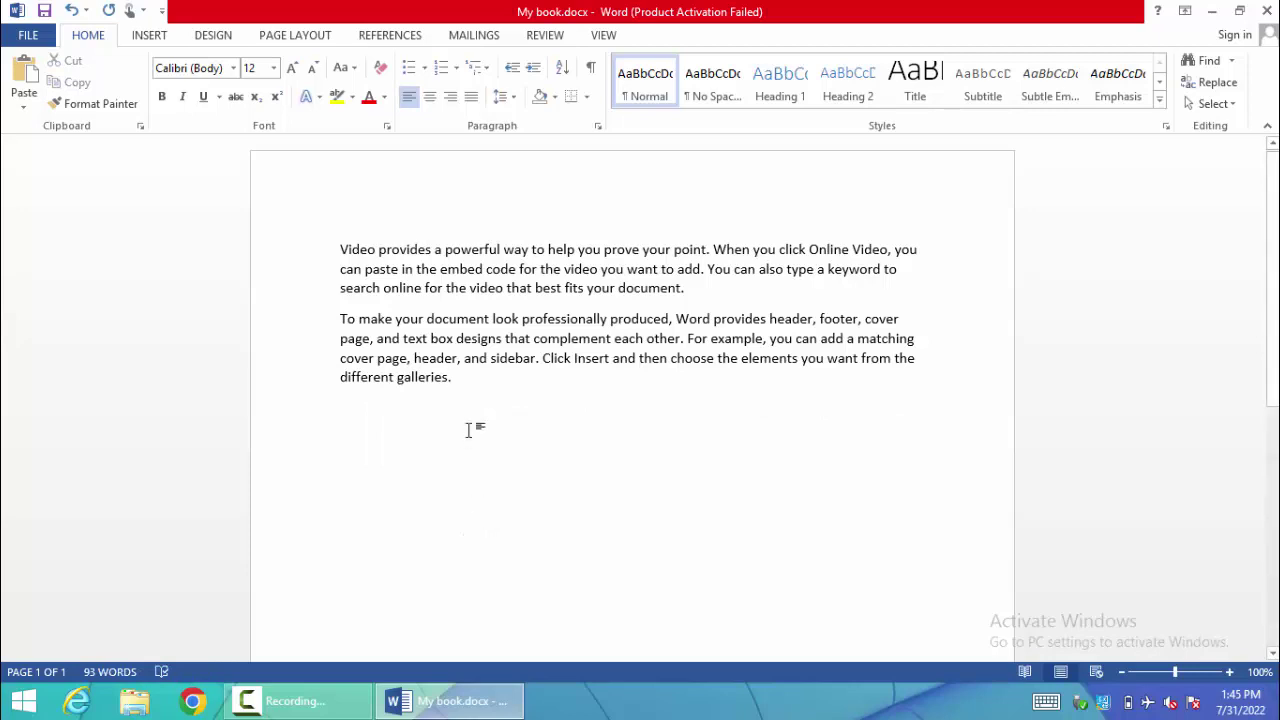
pyautogui.moveTo(468, 386); pyautogui.dragTo(340, 249)
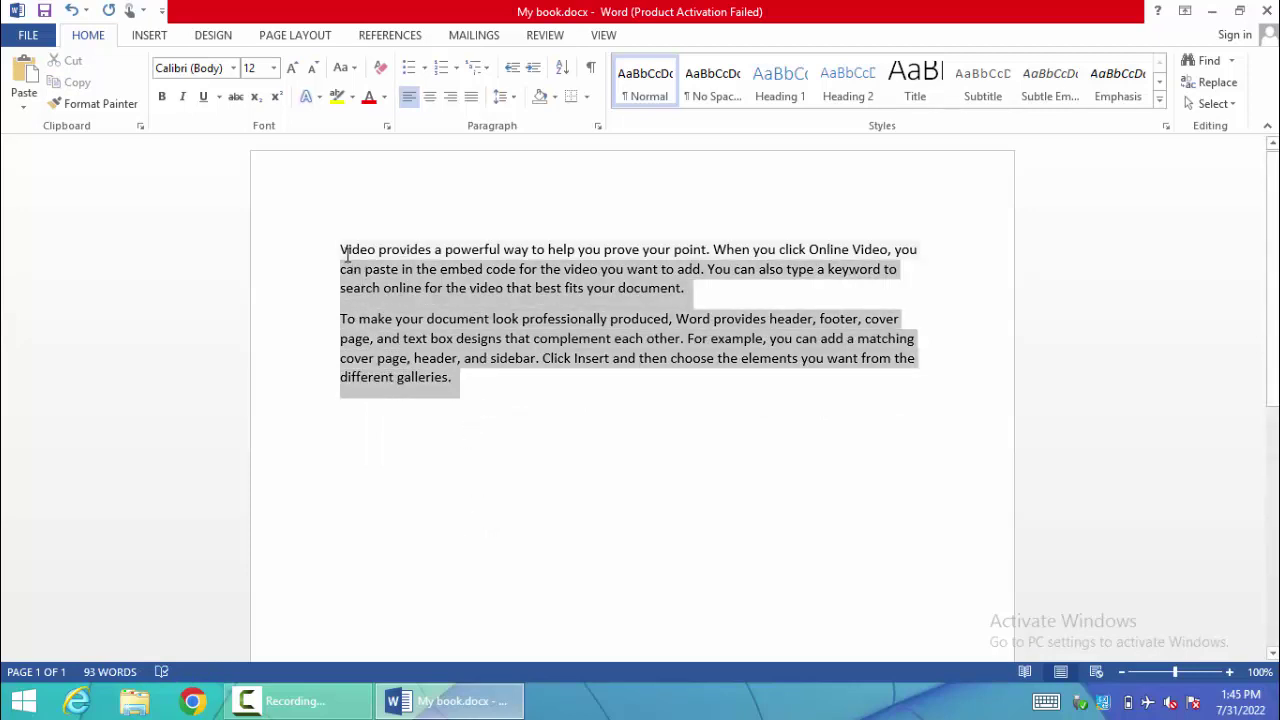
# Step: Apply Outside Borders to box both sample paragraphs together
pyautogui.click(587, 97)
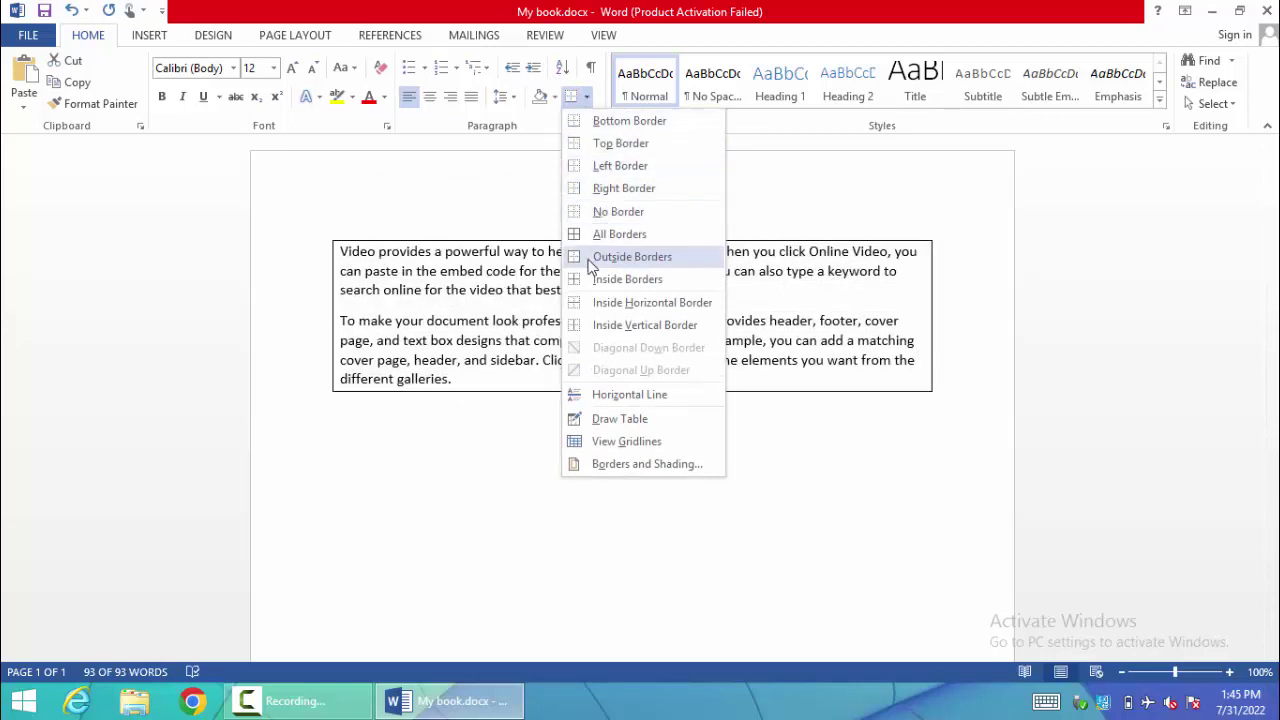
pyautogui.click(620, 256)
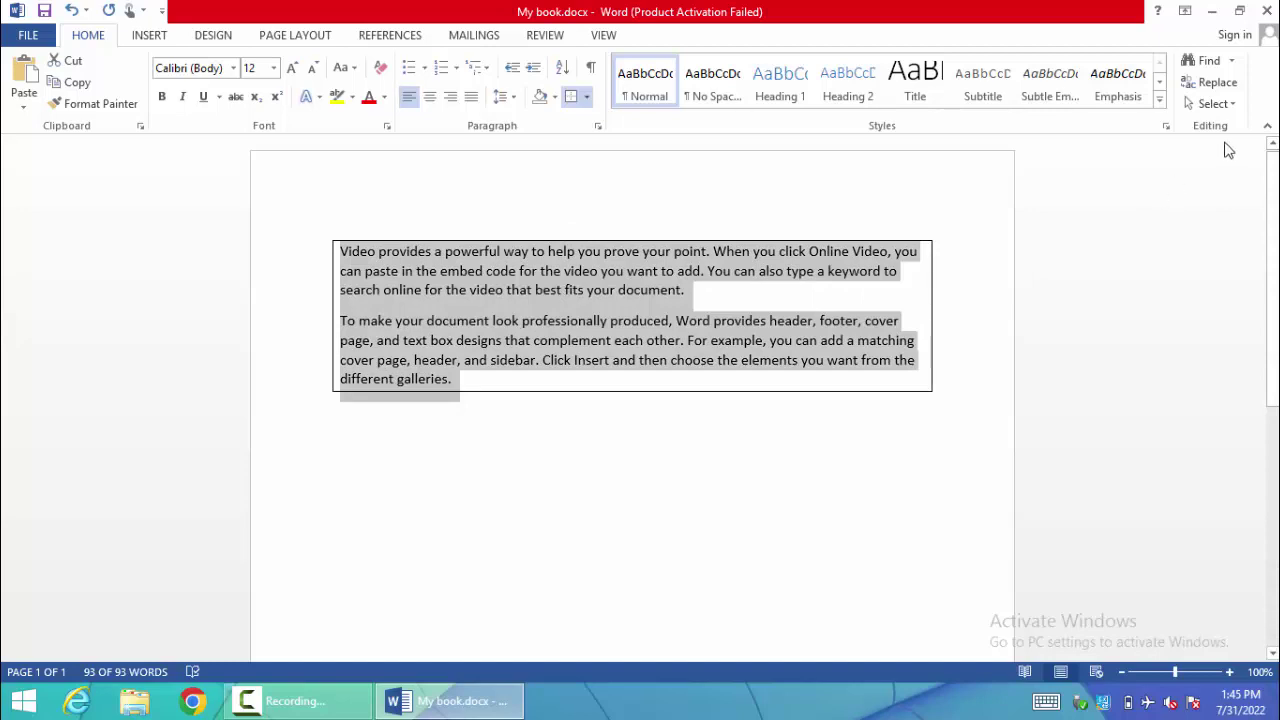
pyautogui.click(482, 378)
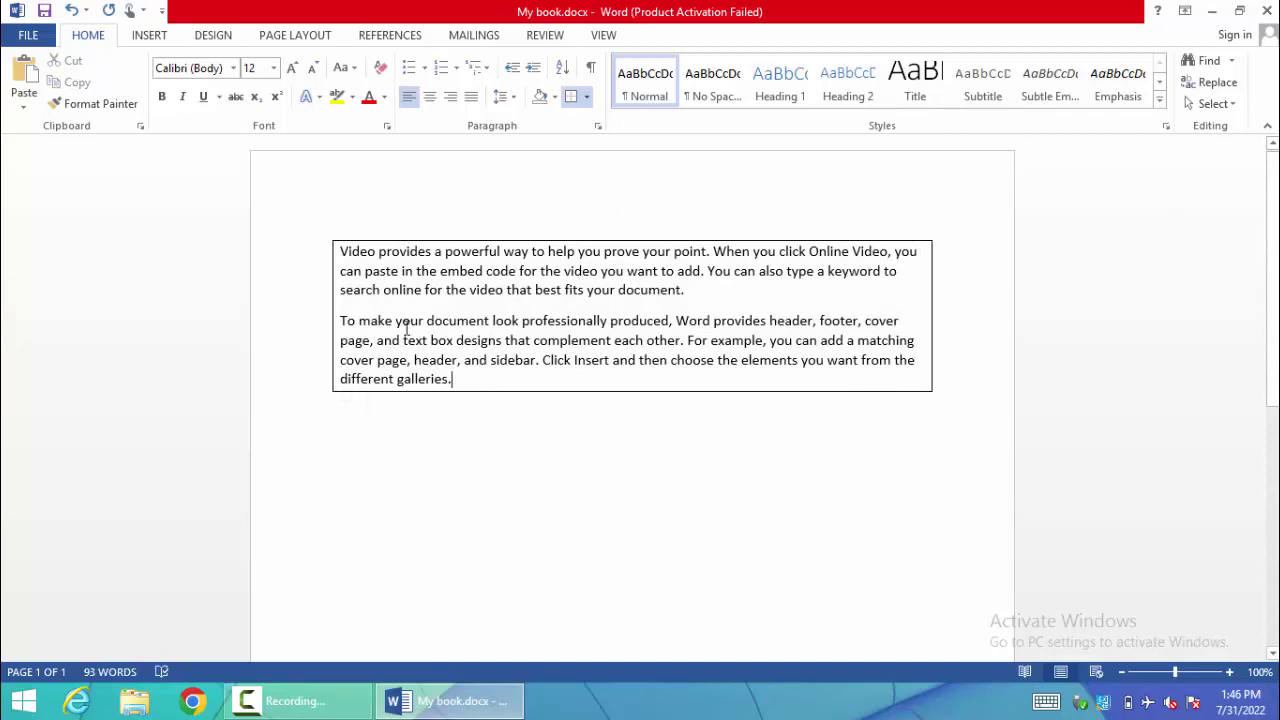
pyautogui.moveTo(456, 380); pyautogui.dragTo(341, 251)
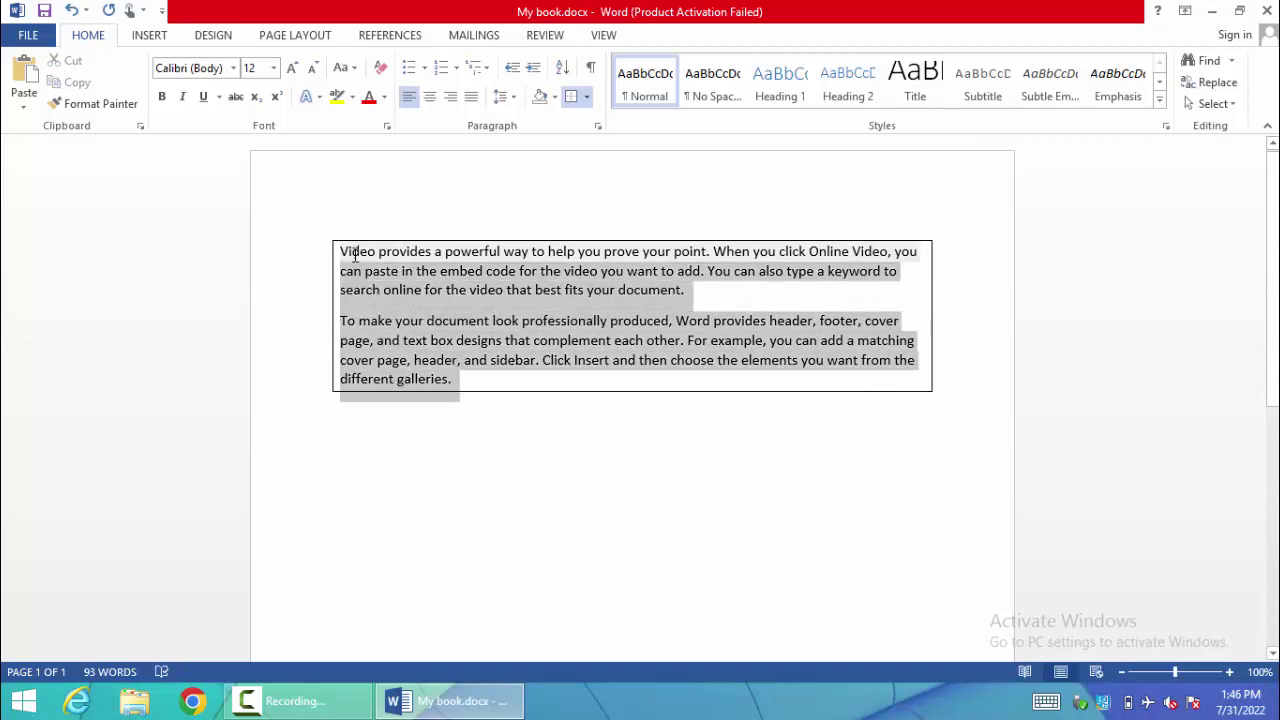
pyautogui.click(588, 97)
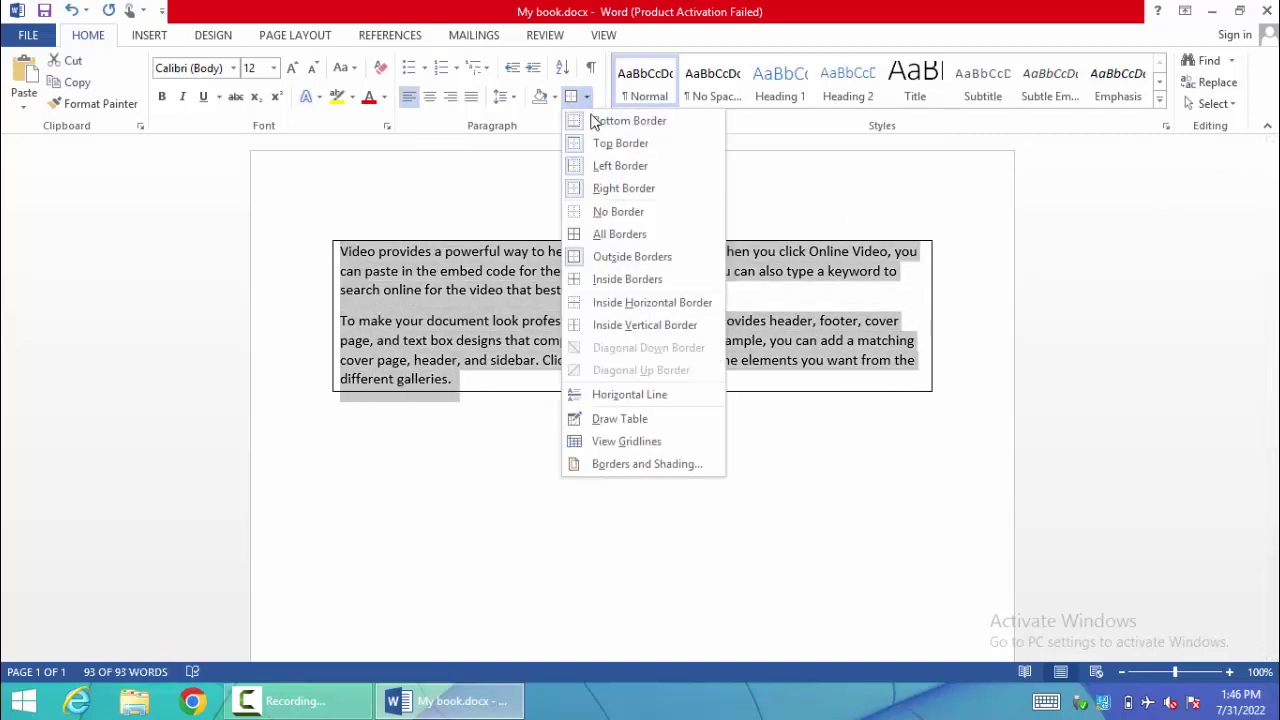
# Step: Apply All Borders to both paragraphs, then remove the bottom border
pyautogui.click(599, 234)
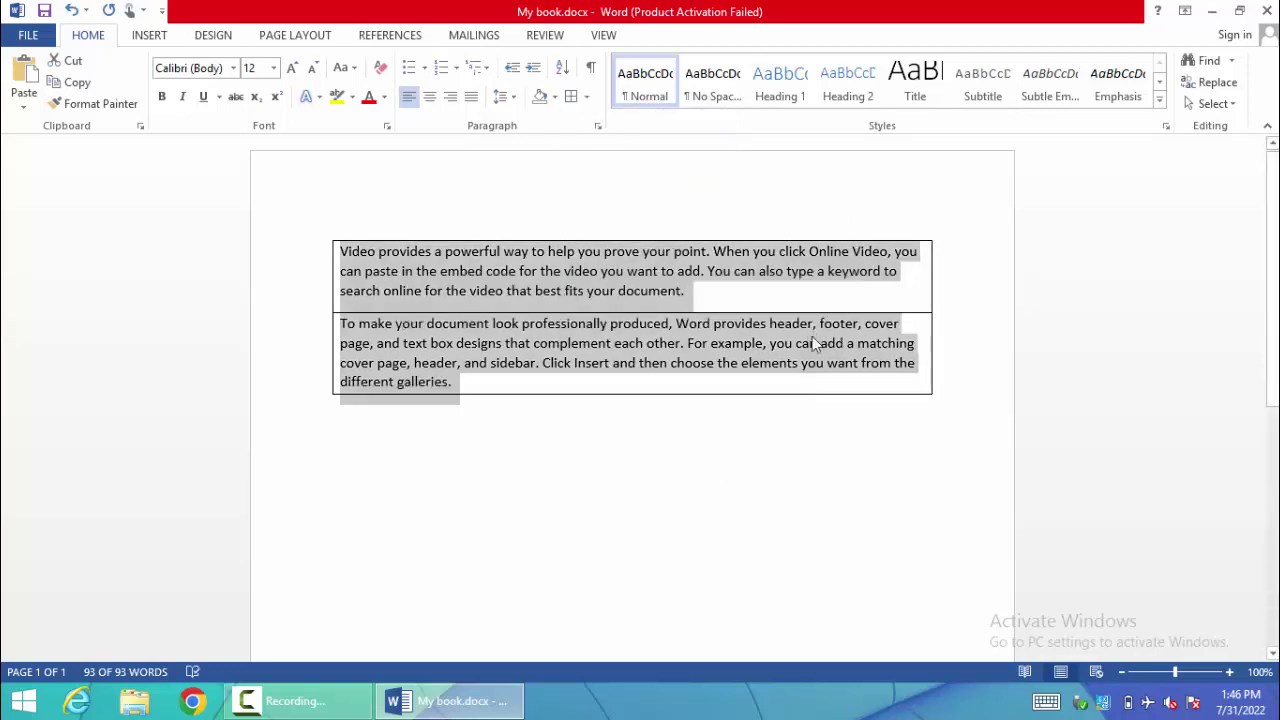
pyautogui.click(586, 97)
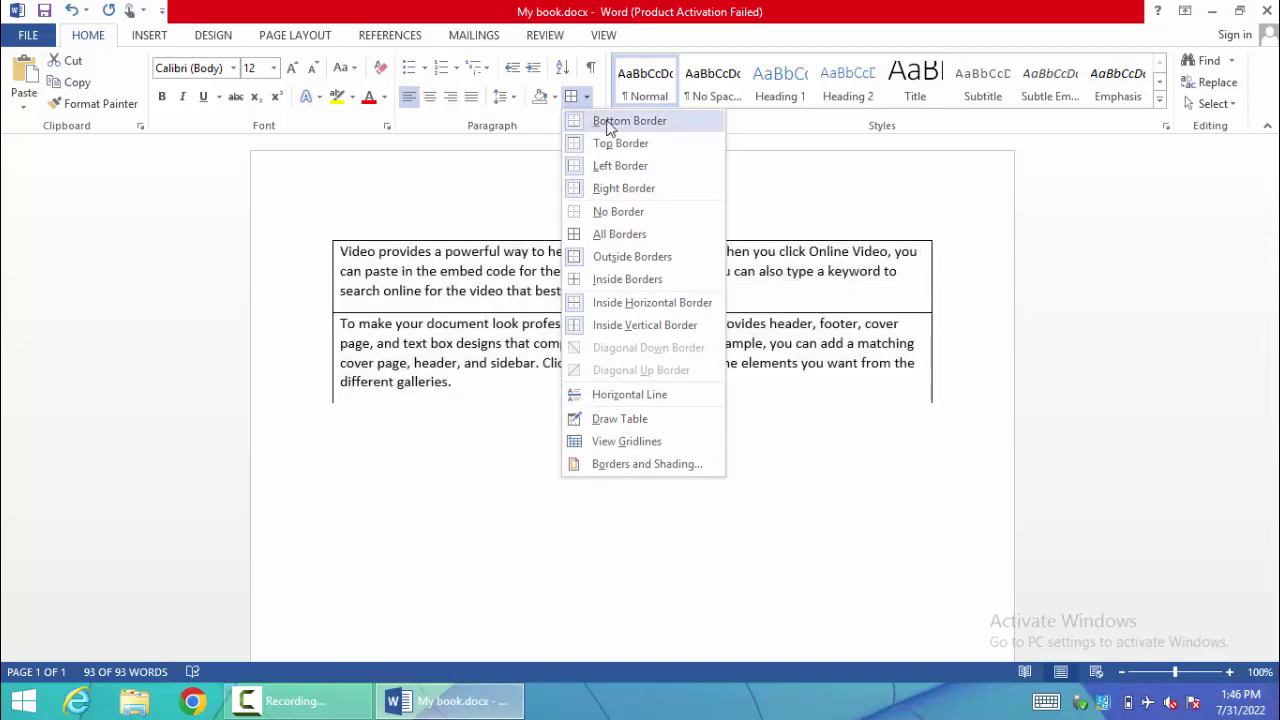
pyautogui.click(606, 121)
pyautogui.click(528, 290)
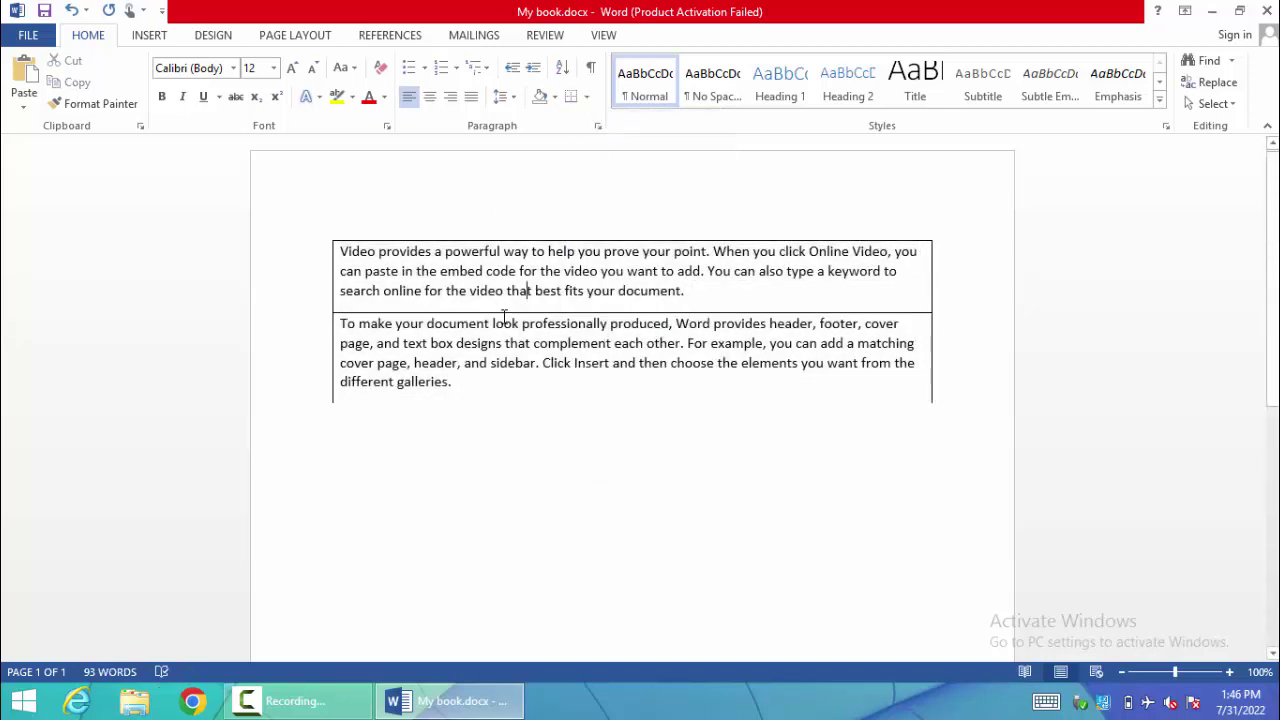
# Step: Remove the top border, keeping the side lines and the dividing line
pyautogui.moveTo(558, 404); pyautogui.dragTo(321, 249)
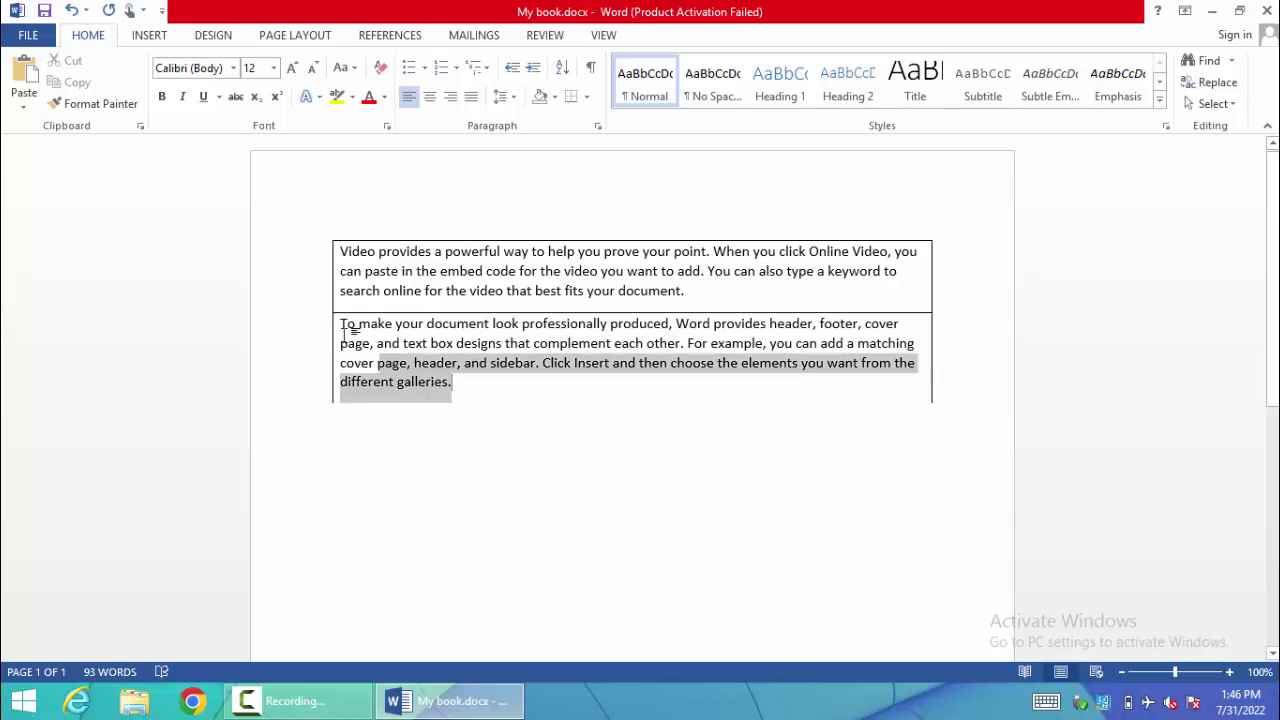
pyautogui.click(586, 97)
pyautogui.click(603, 144)
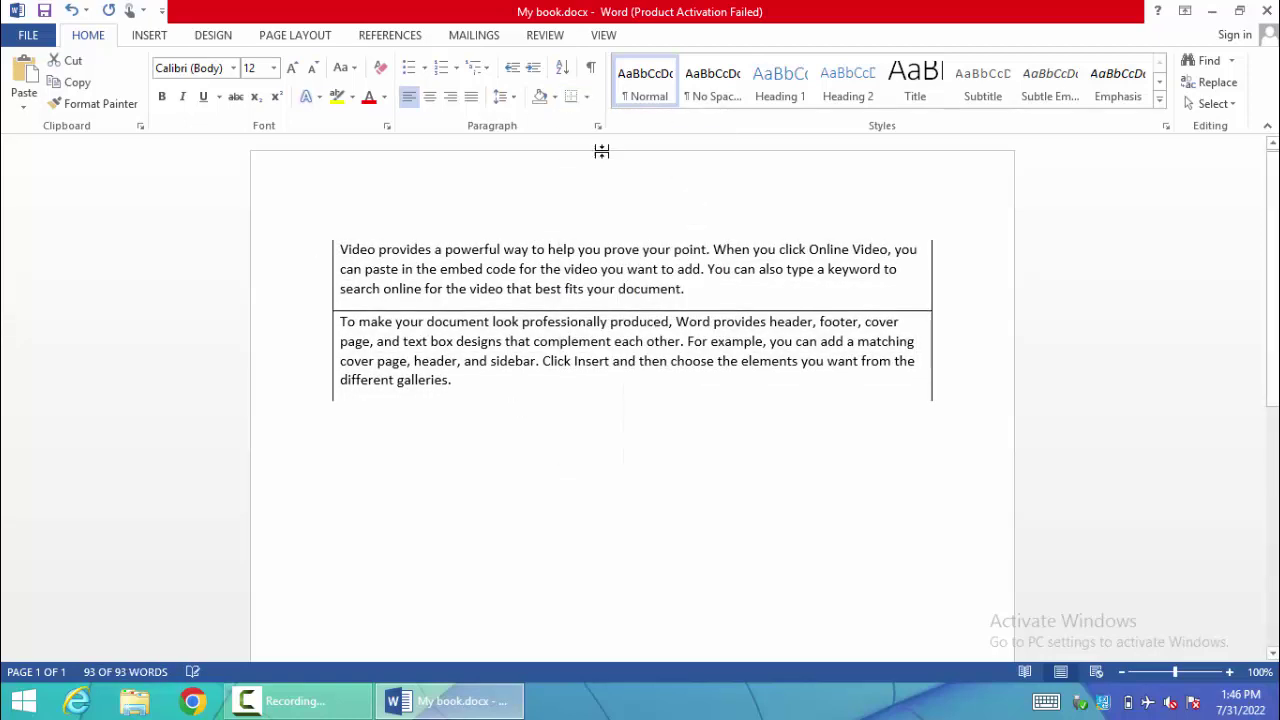
pyautogui.click(486, 391)
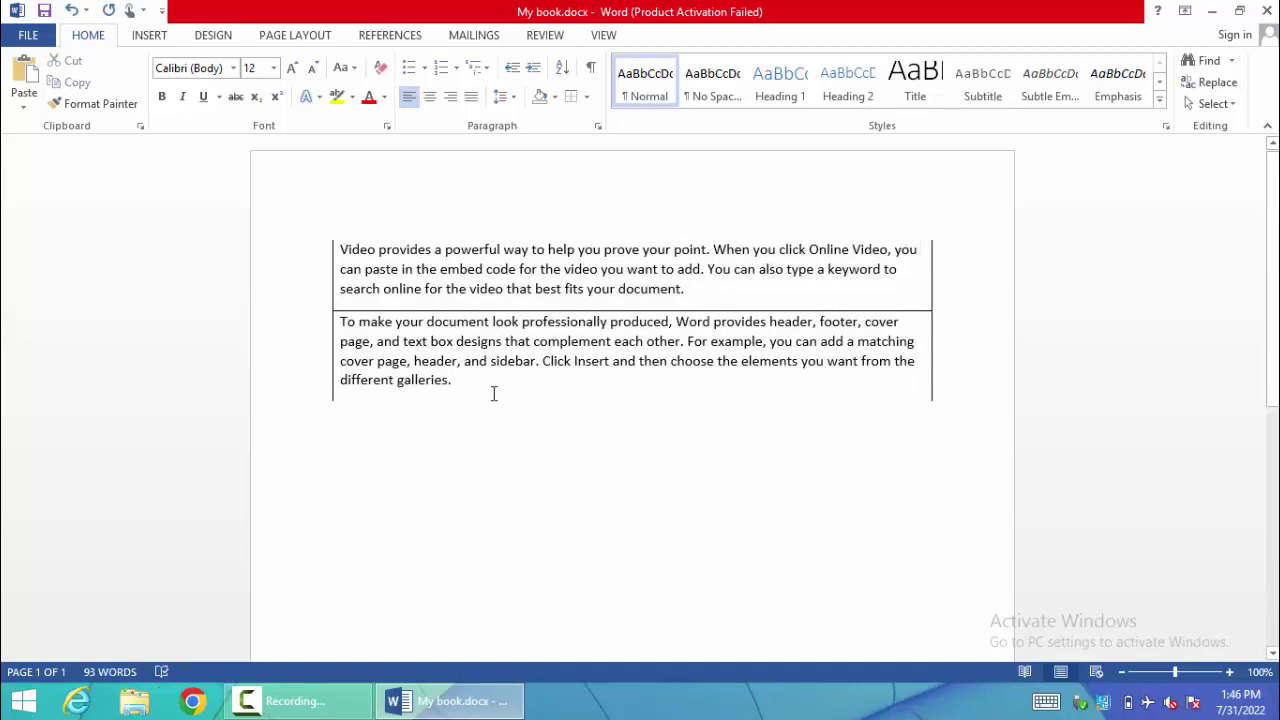
pyautogui.moveTo(493, 393); pyautogui.dragTo(341, 250)
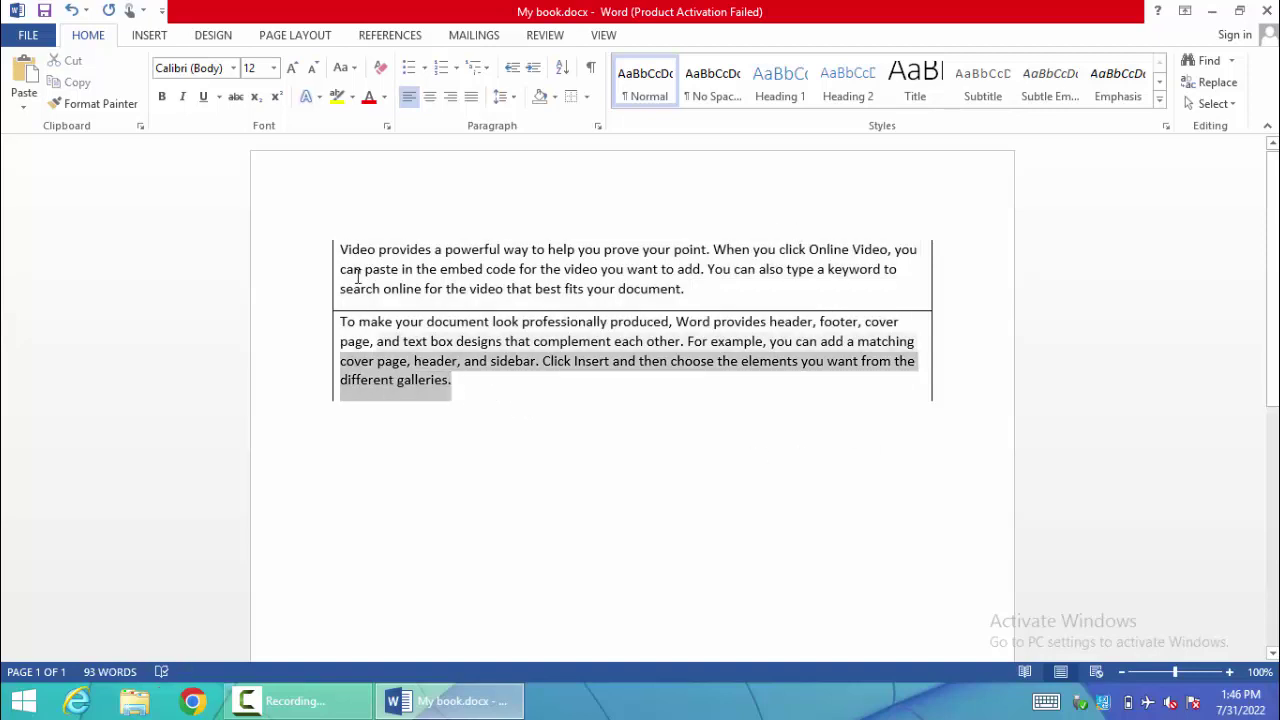
# Step: Remove the inside horizontal line between the two paragraphs
pyautogui.click(588, 100)
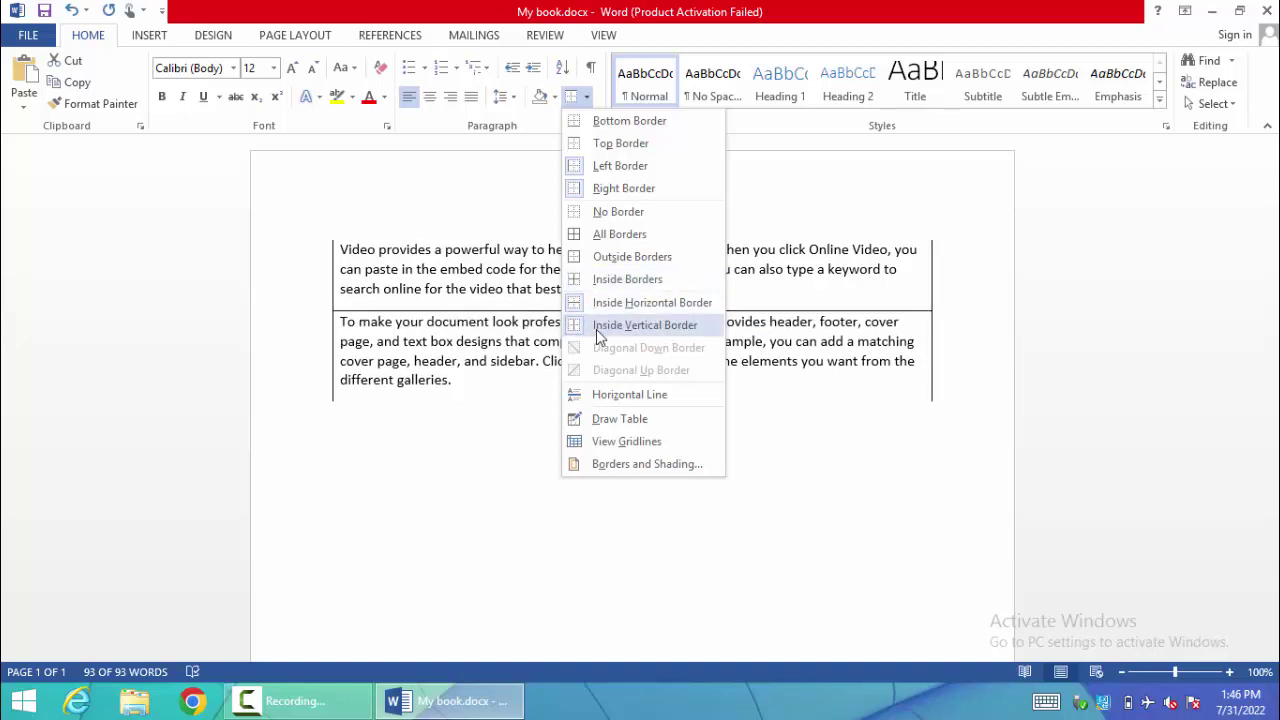
pyautogui.click(549, 406)
pyautogui.hotkey('ctrl', 'a')
pyautogui.click(531, 403)
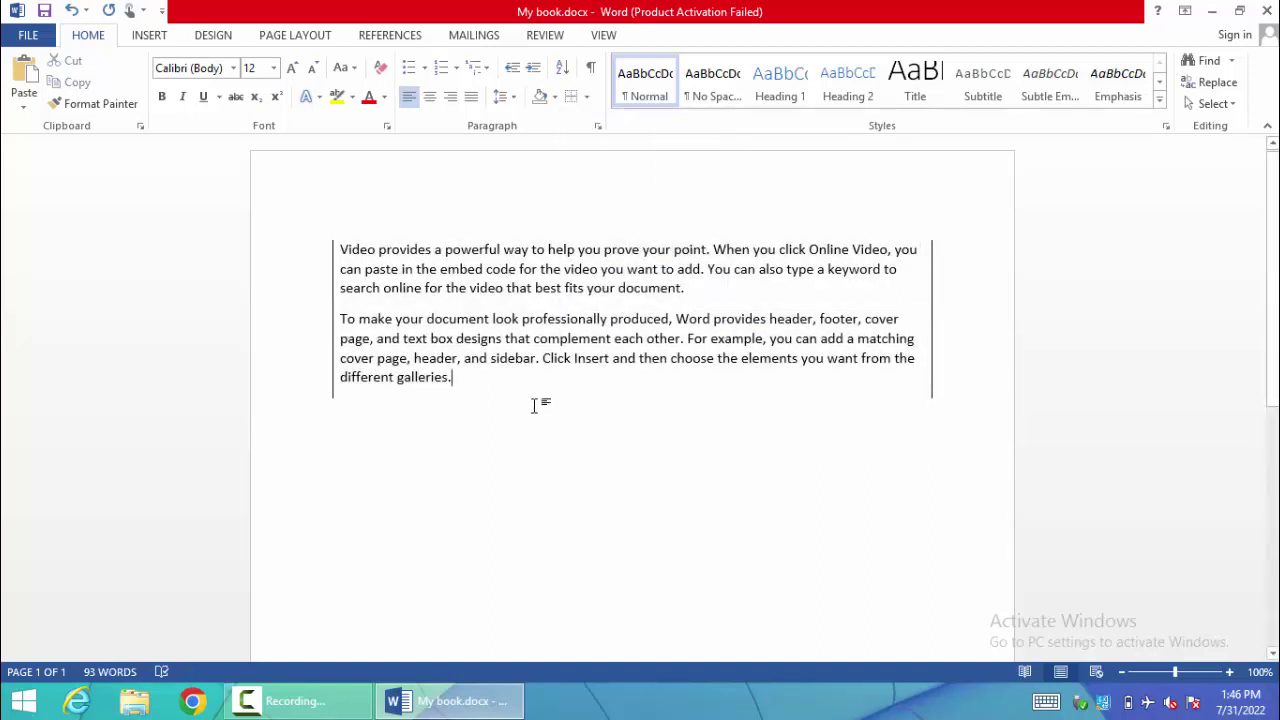
# Step: Reapply All Borders to both paragraphs for a closed box with a dividing line
pyautogui.moveTo(458, 382); pyautogui.dragTo(333, 247)
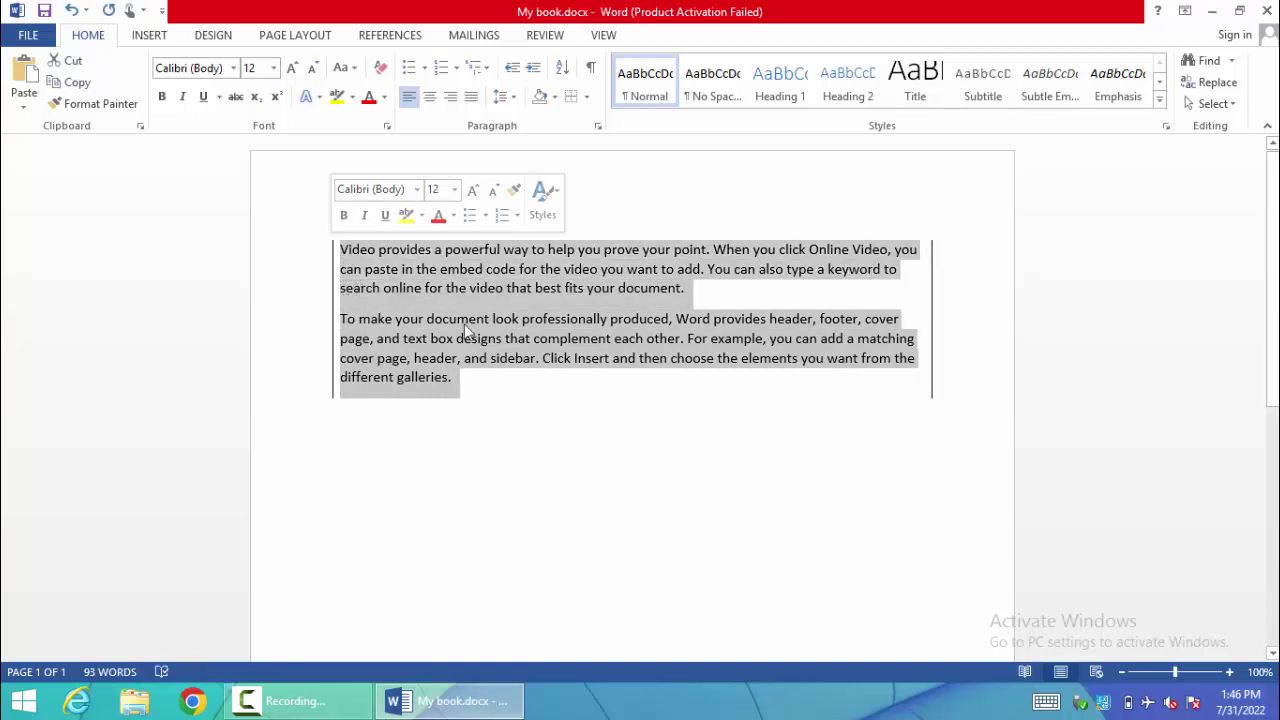
pyautogui.click(588, 98)
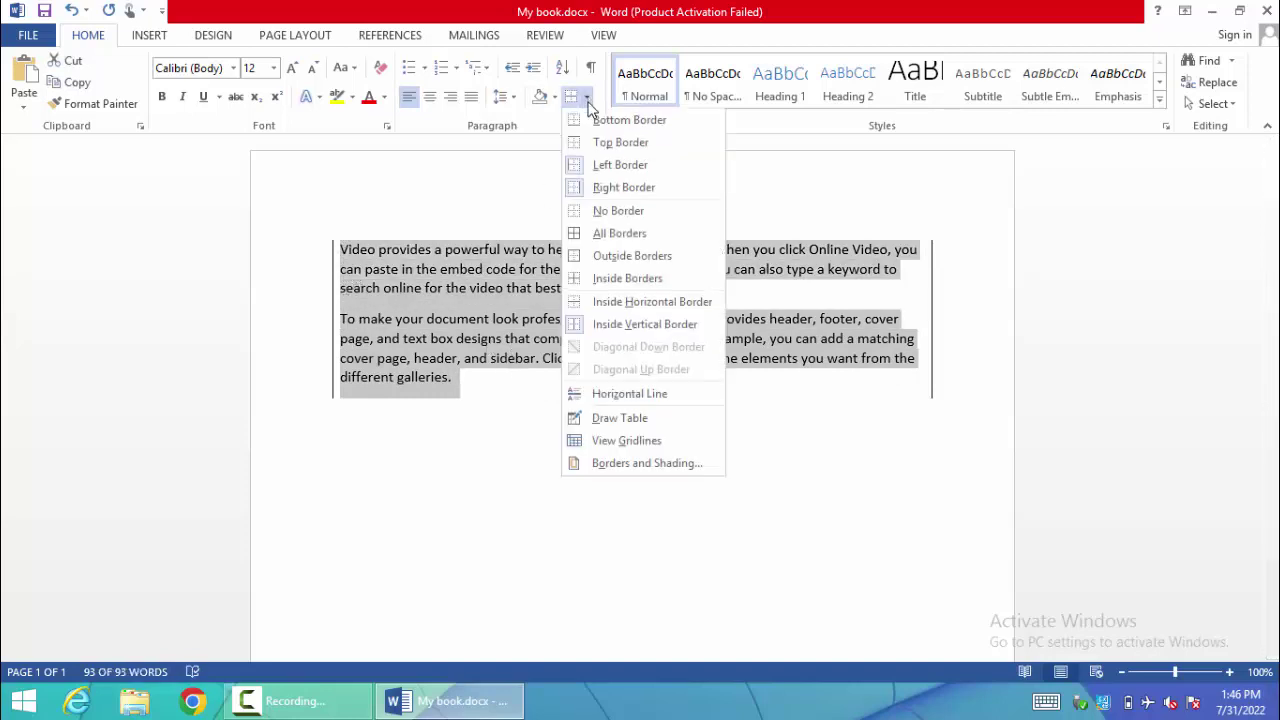
pyautogui.click(593, 236)
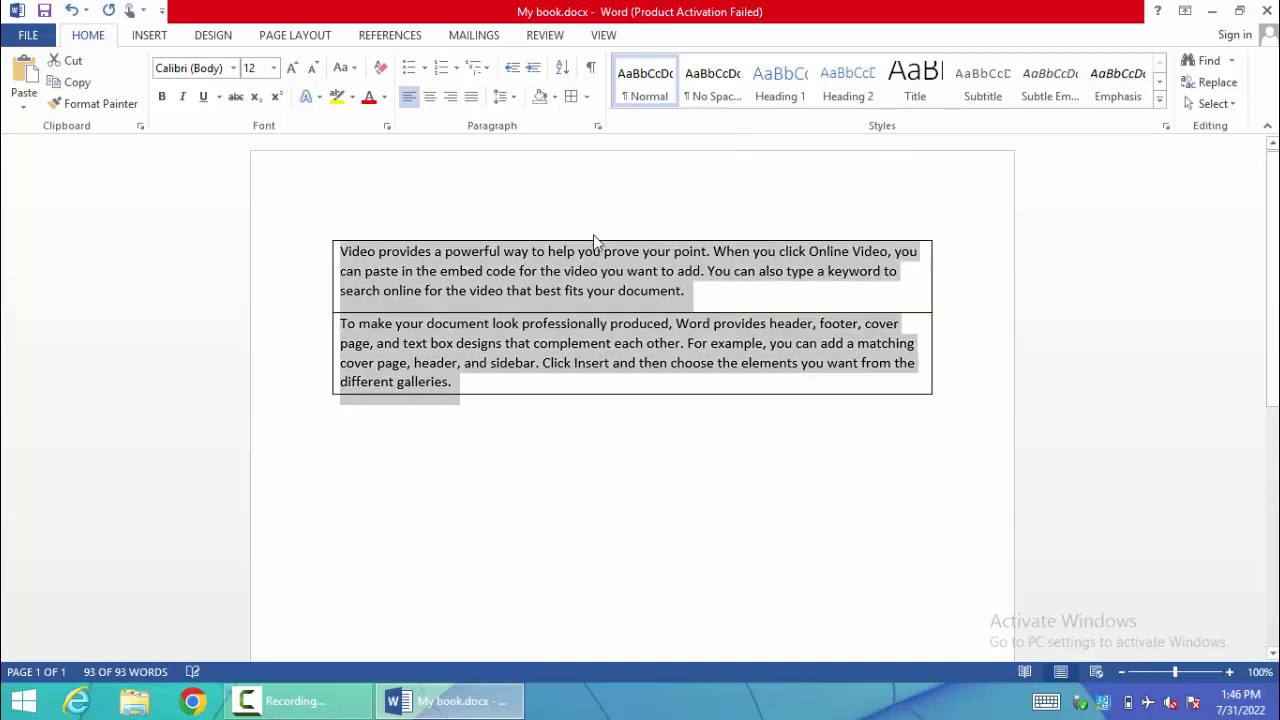
pyautogui.click(560, 415)
# Step: Remove the outer border box from both paragraphs
pyautogui.moveTo(458, 382); pyautogui.dragTo(340, 252)
pyautogui.click(586, 97)
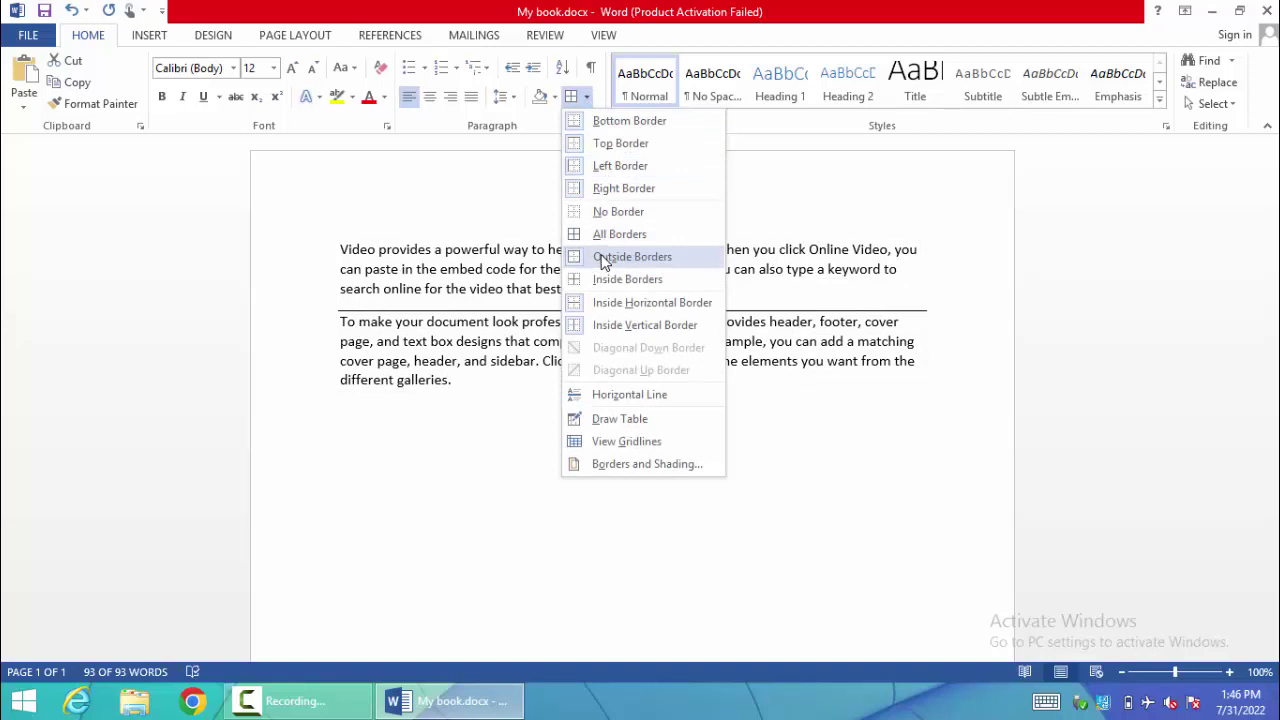
pyautogui.click(543, 394)
pyautogui.click(537, 400)
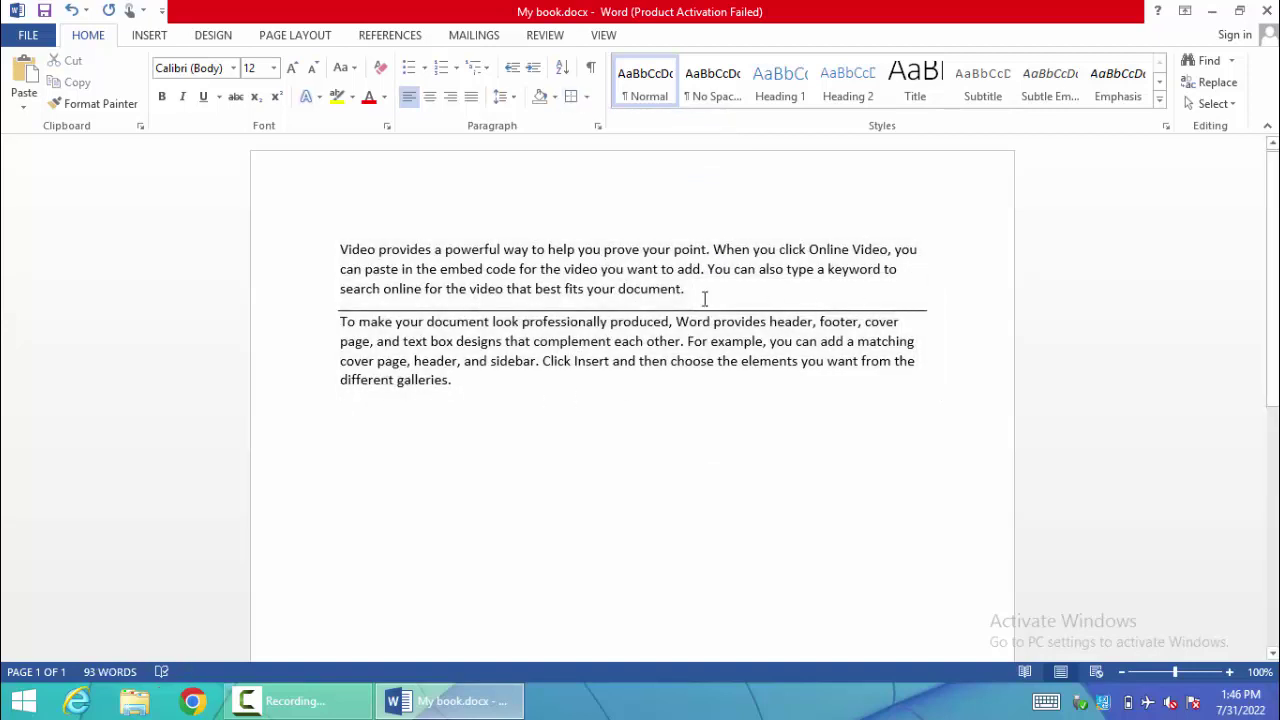
# Step: Remove the remaining dividing line so no borders are left
pyautogui.moveTo(463, 396); pyautogui.dragTo(339, 249)
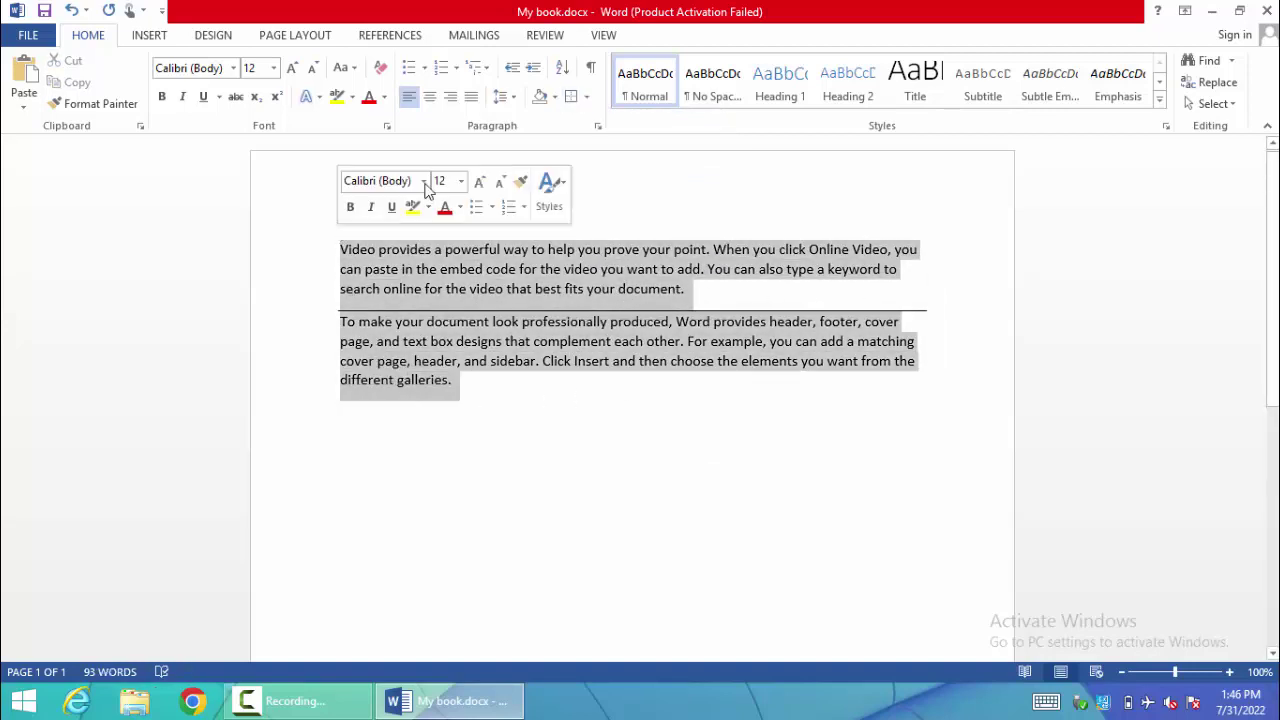
pyautogui.click(588, 97)
pyautogui.click(608, 208)
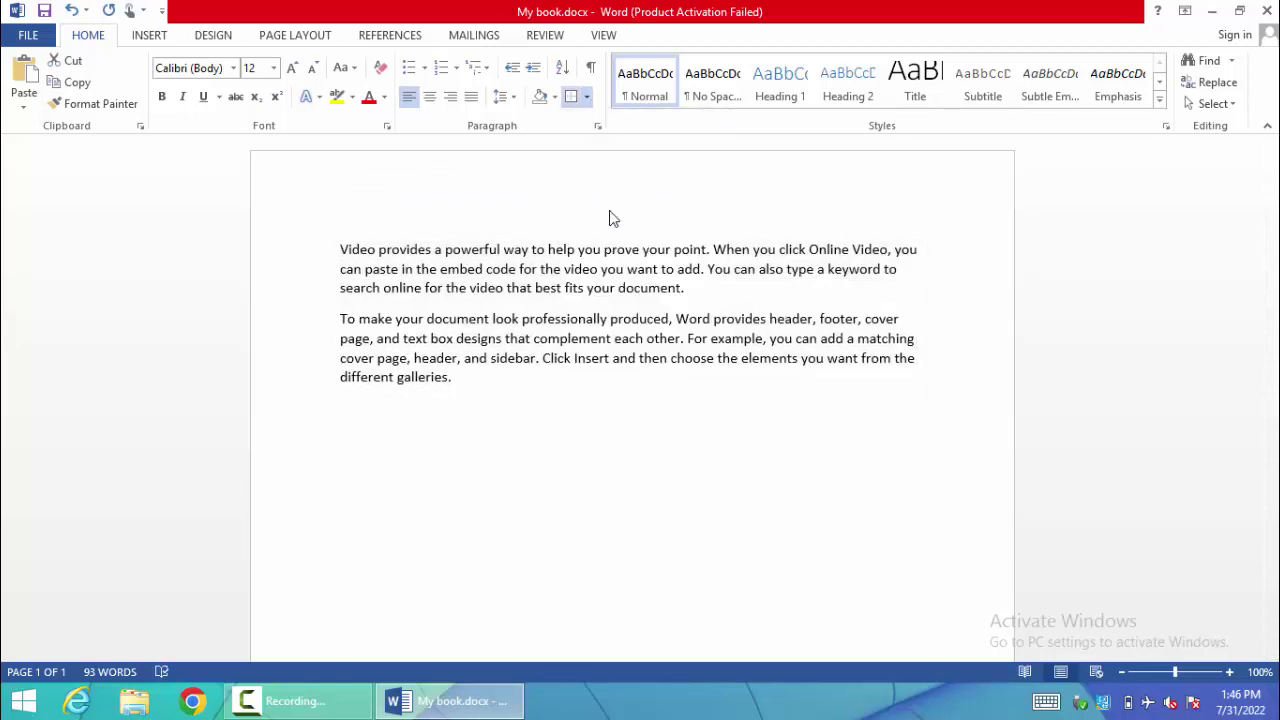
pyautogui.click(497, 394)
pyautogui.moveTo(497, 394); pyautogui.dragTo(340, 249)
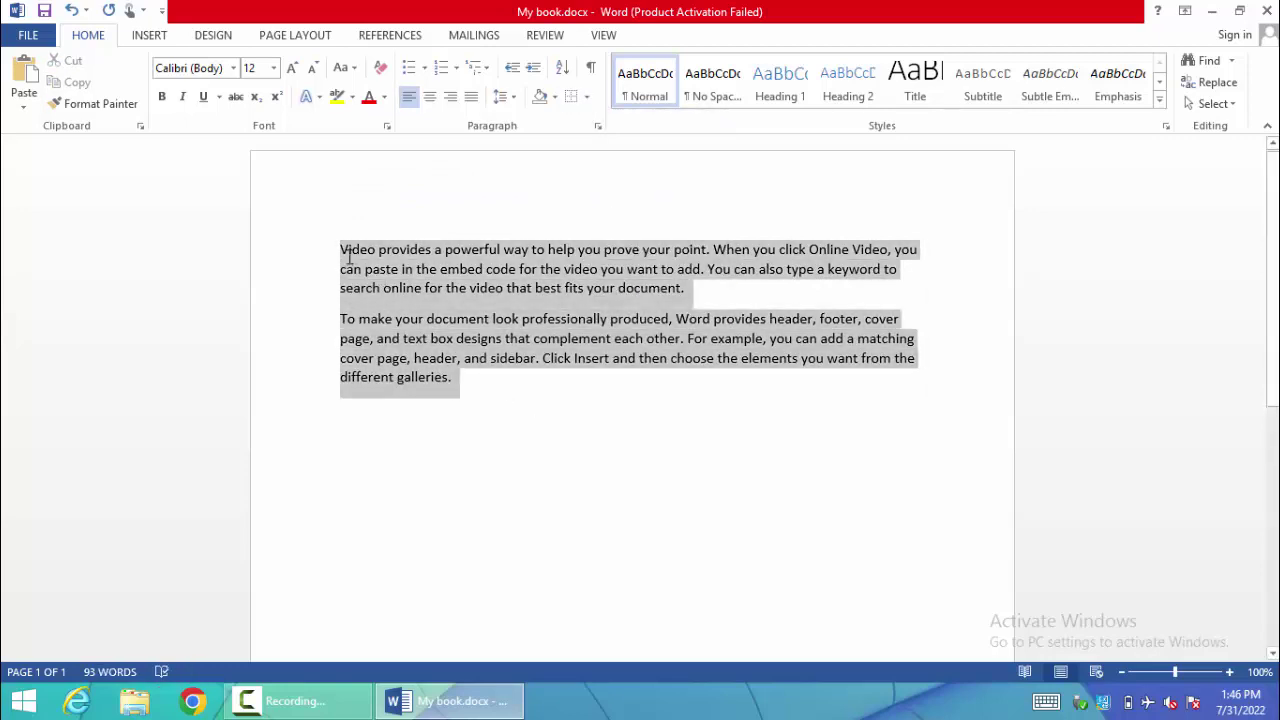
pyautogui.click(587, 99)
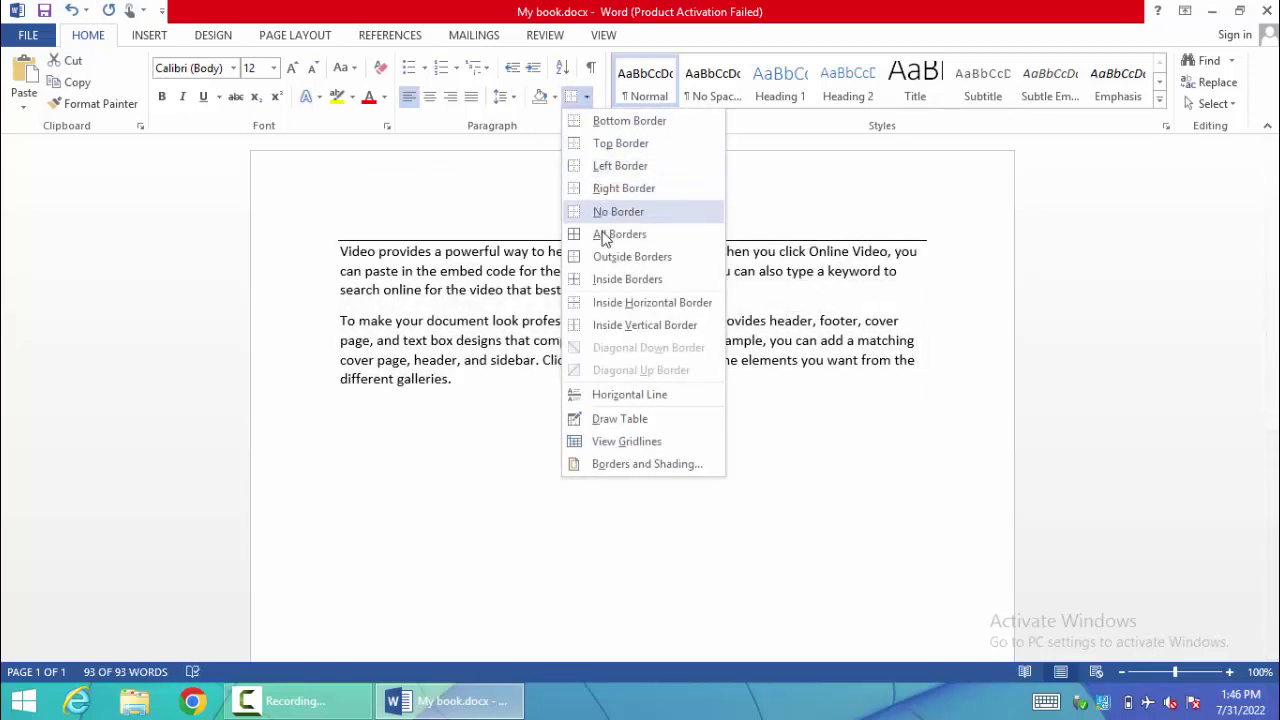
pyautogui.click(608, 257)
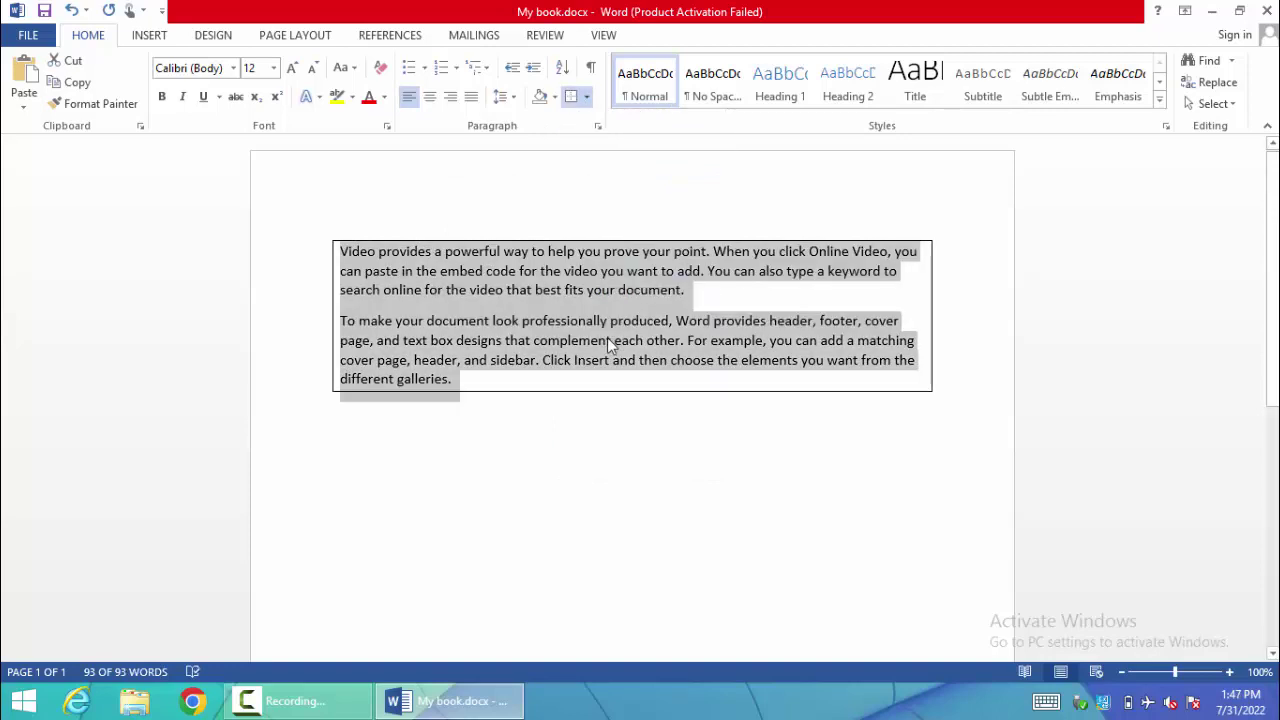
pyautogui.click(510, 404)
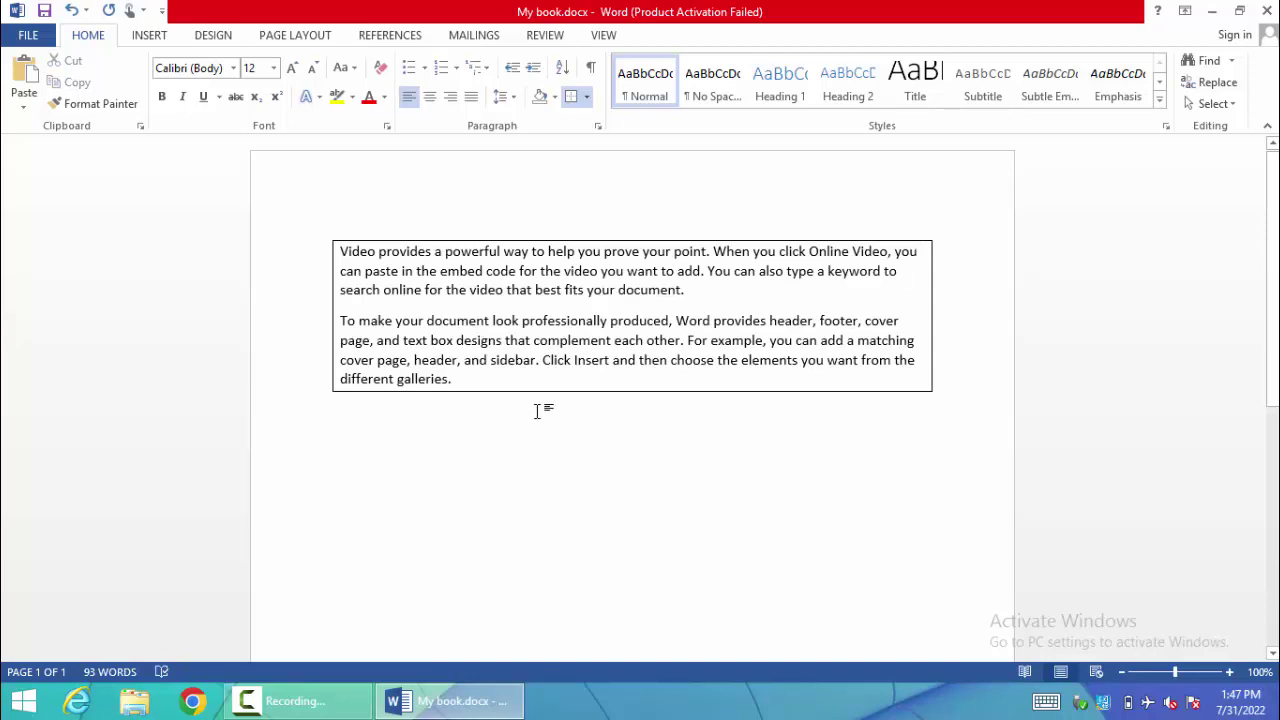
pyautogui.moveTo(455, 386); pyautogui.dragTo(340, 252)
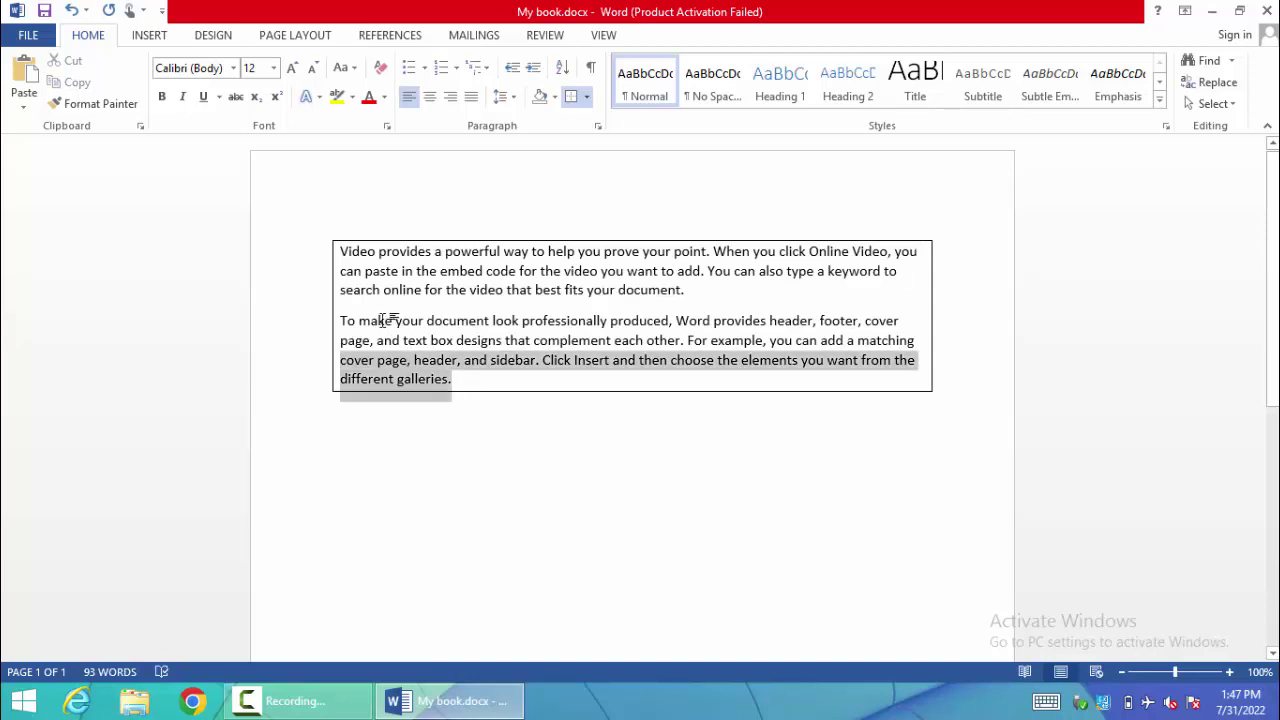
pyautogui.click(586, 96)
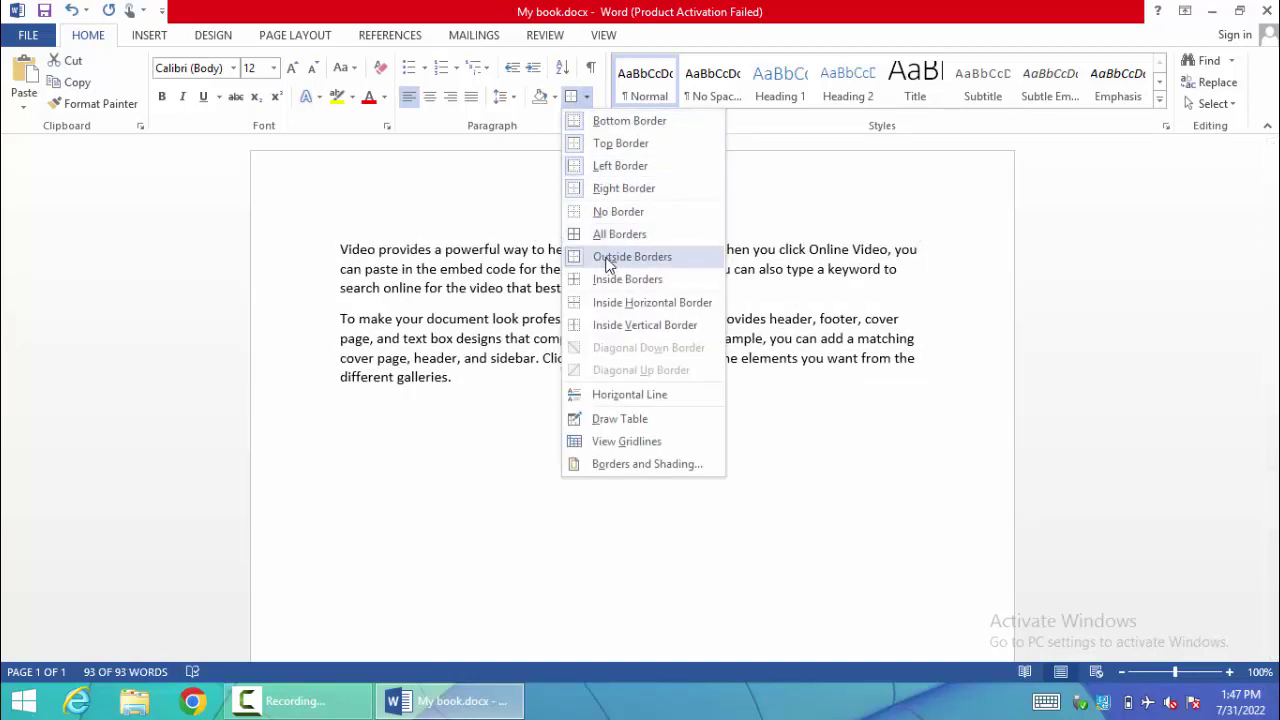
pyautogui.click(625, 213)
pyautogui.click(517, 391)
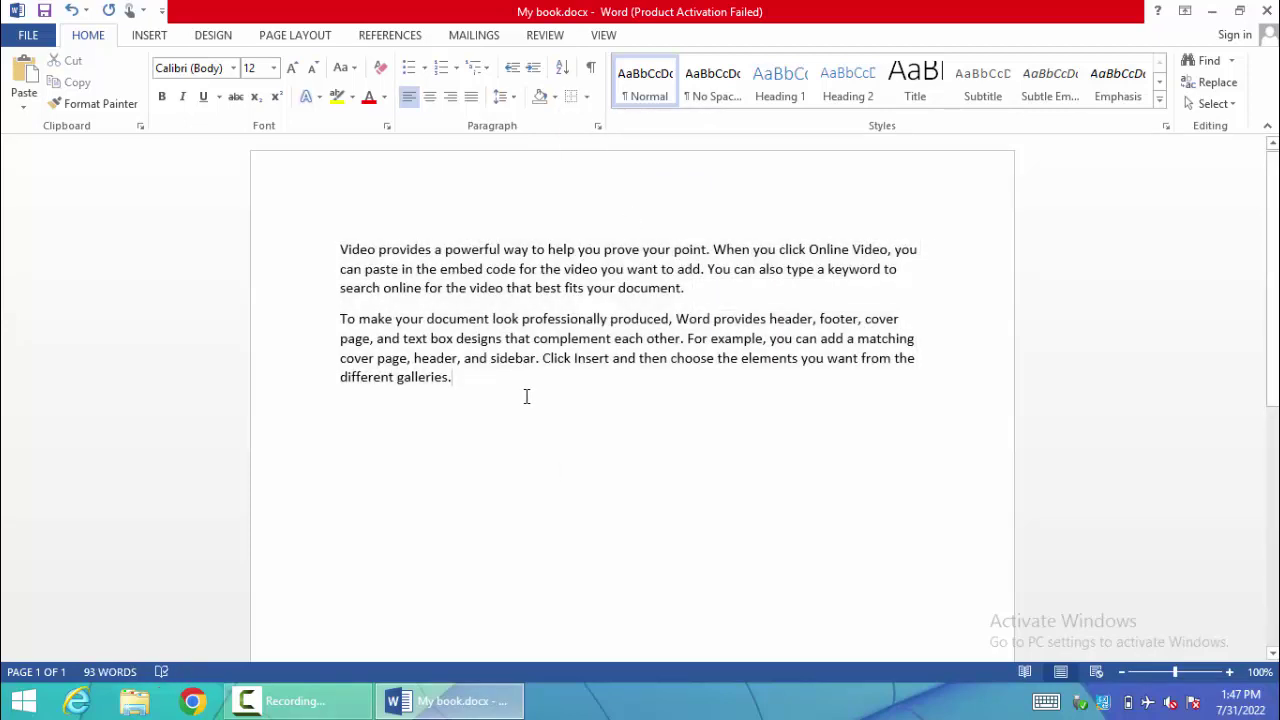
# Step: Shade both paragraphs with a dark charcoal gray theme colour
pyautogui.moveTo(431, 376); pyautogui.dragTo(393, 249)
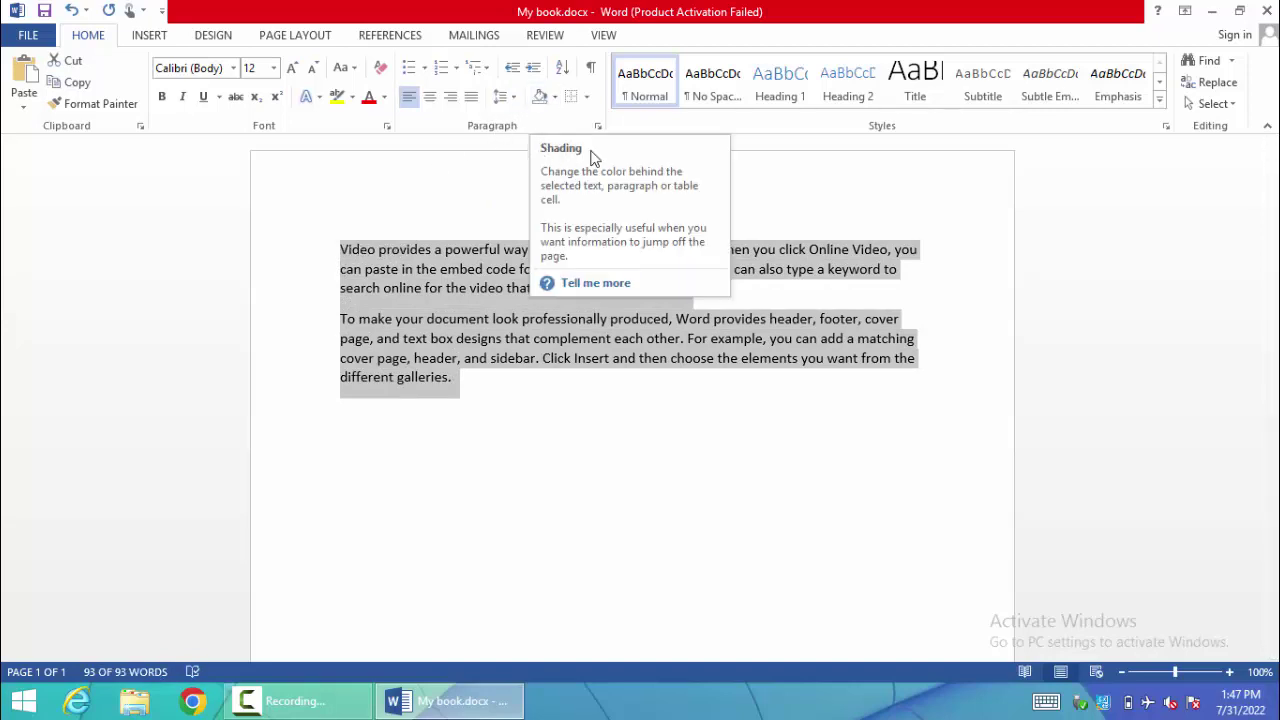
pyautogui.click(555, 97)
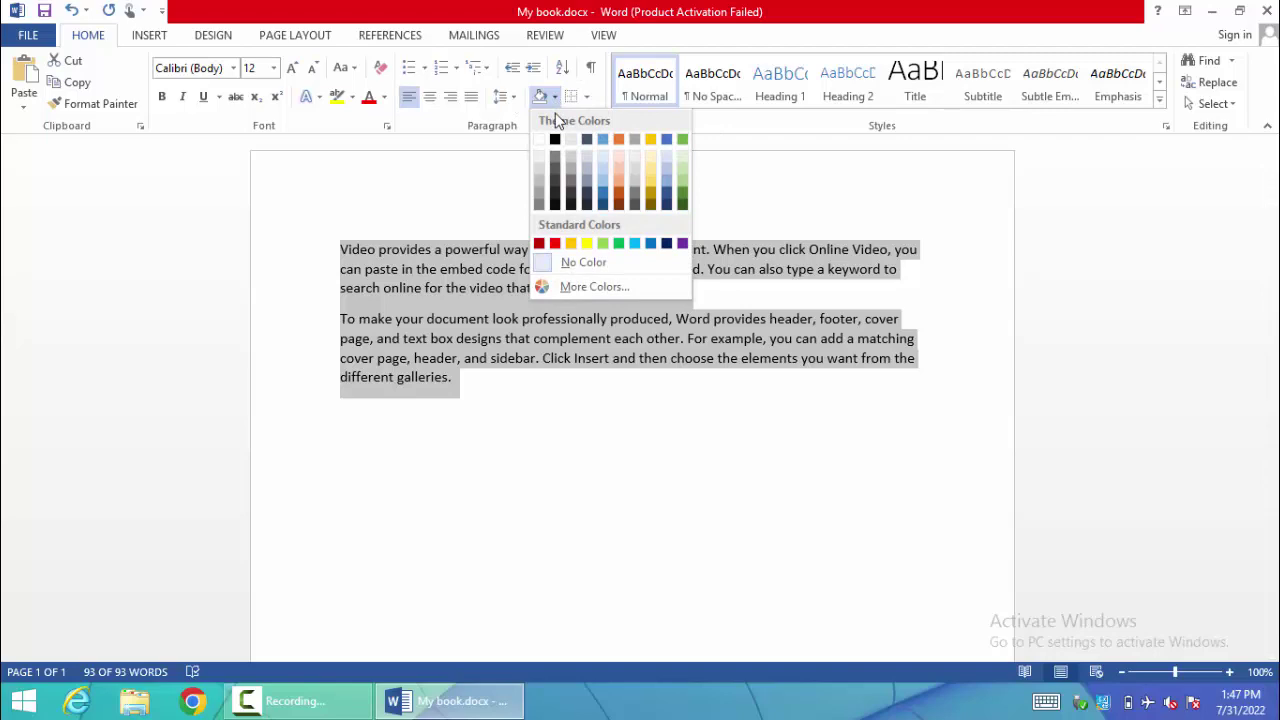
pyautogui.click(571, 201)
pyautogui.click(484, 393)
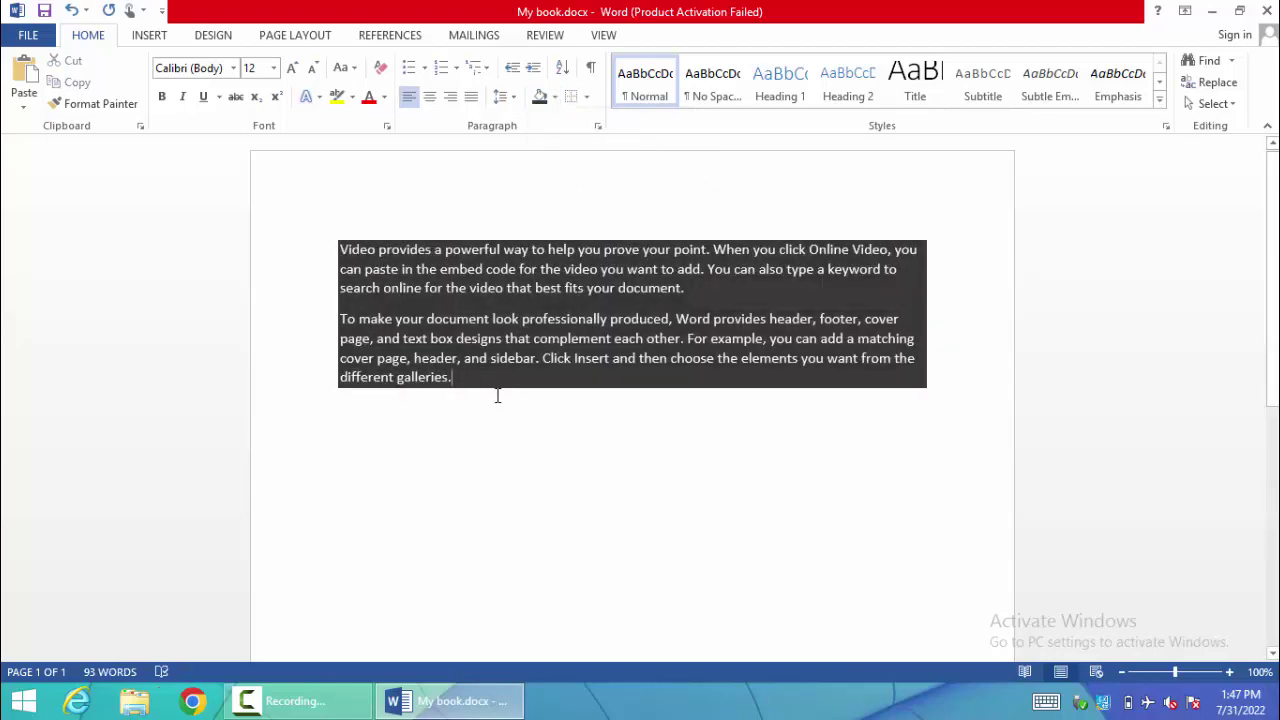
# Step: Reselect both paragraphs and check the line spacing options without changing them
pyautogui.moveTo(497, 391)
pyautogui.mouseDown()
pyautogui.moveTo(350, 261)
pyautogui.moveTo(453, 378)
pyautogui.mouseUp()
pyautogui.moveTo(488, 378); pyautogui.dragTo(363, 240)
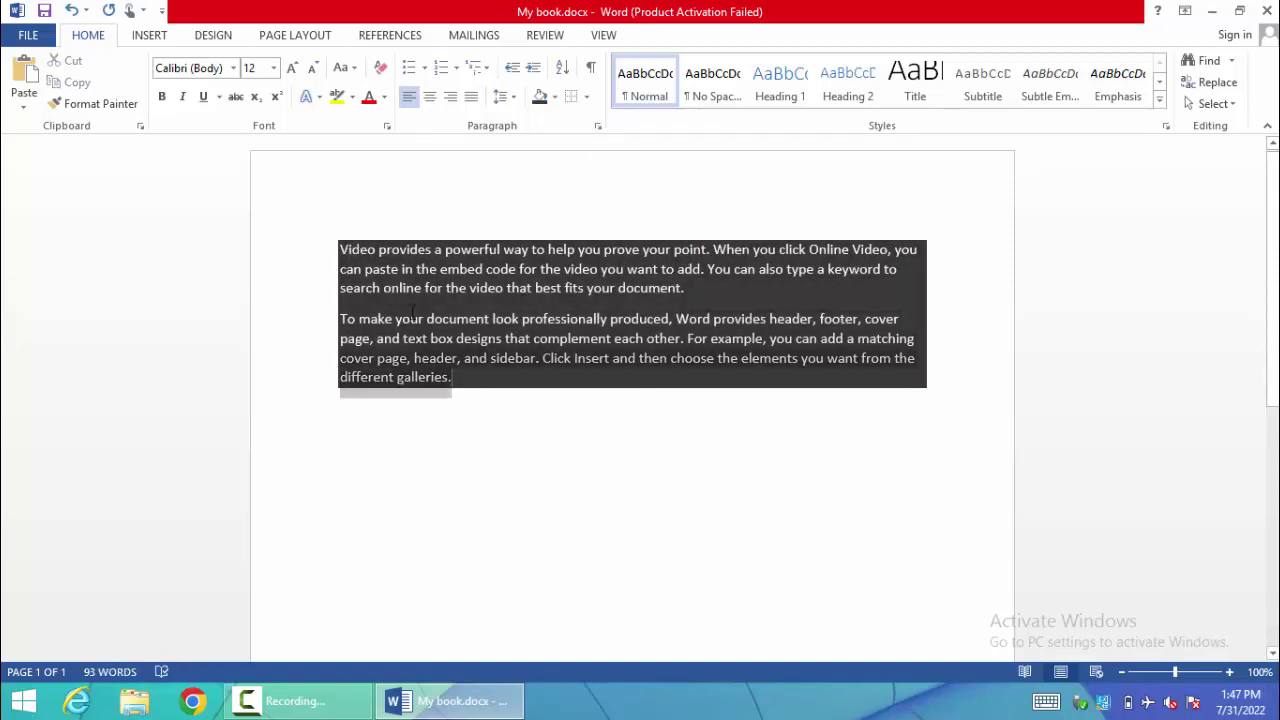
pyautogui.click(517, 99)
pyautogui.click(517, 99)
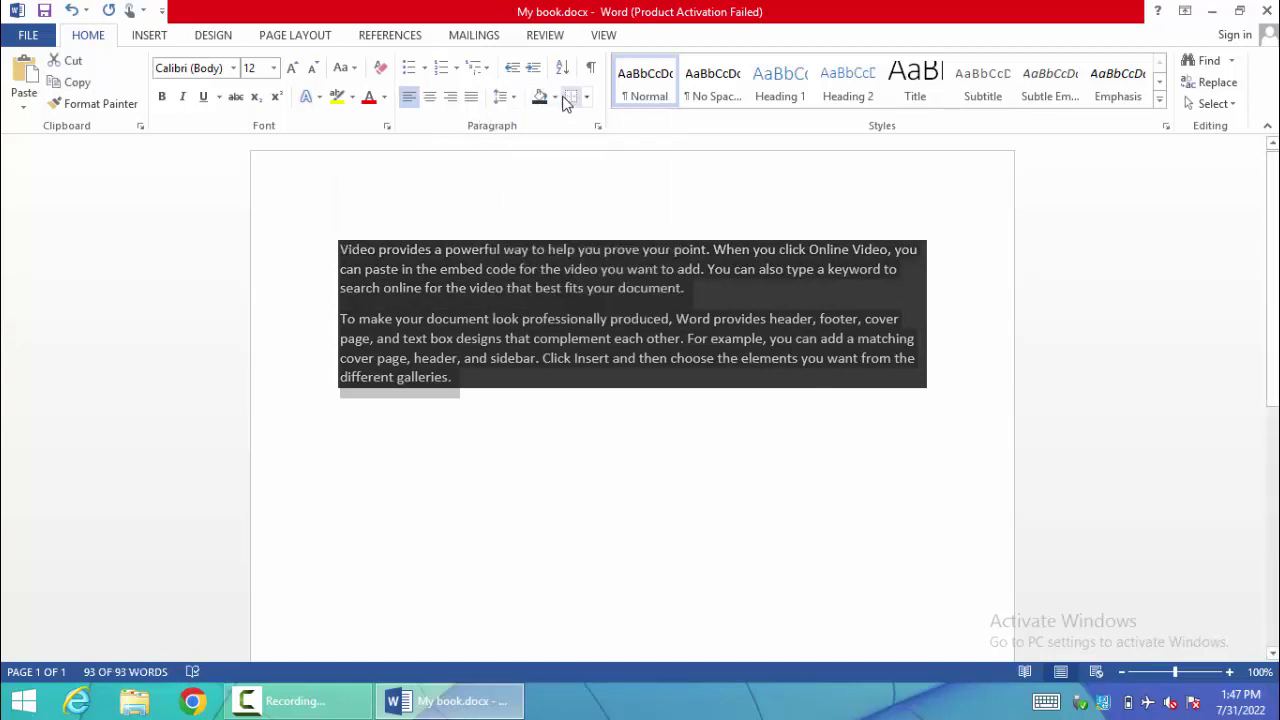
# Step: Try gold and then green shading on the paragraphs
pyautogui.click(554, 97)
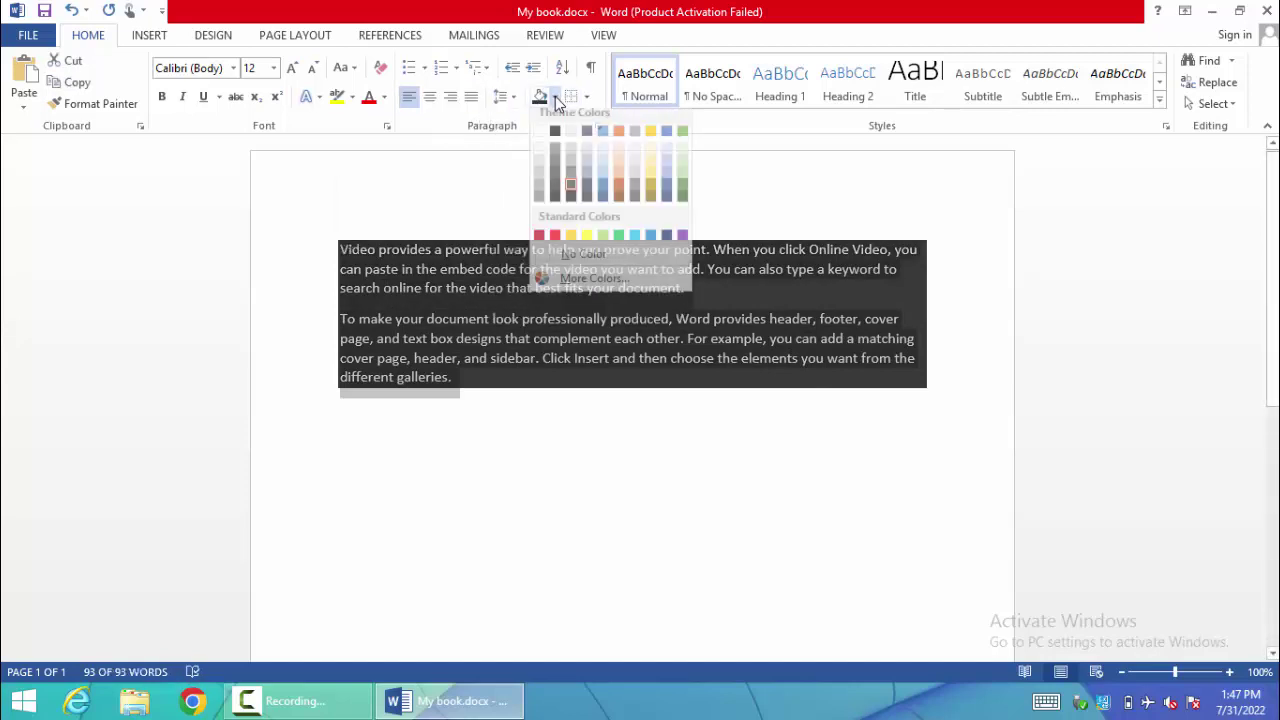
pyautogui.click(650, 200)
pyautogui.click(530, 371)
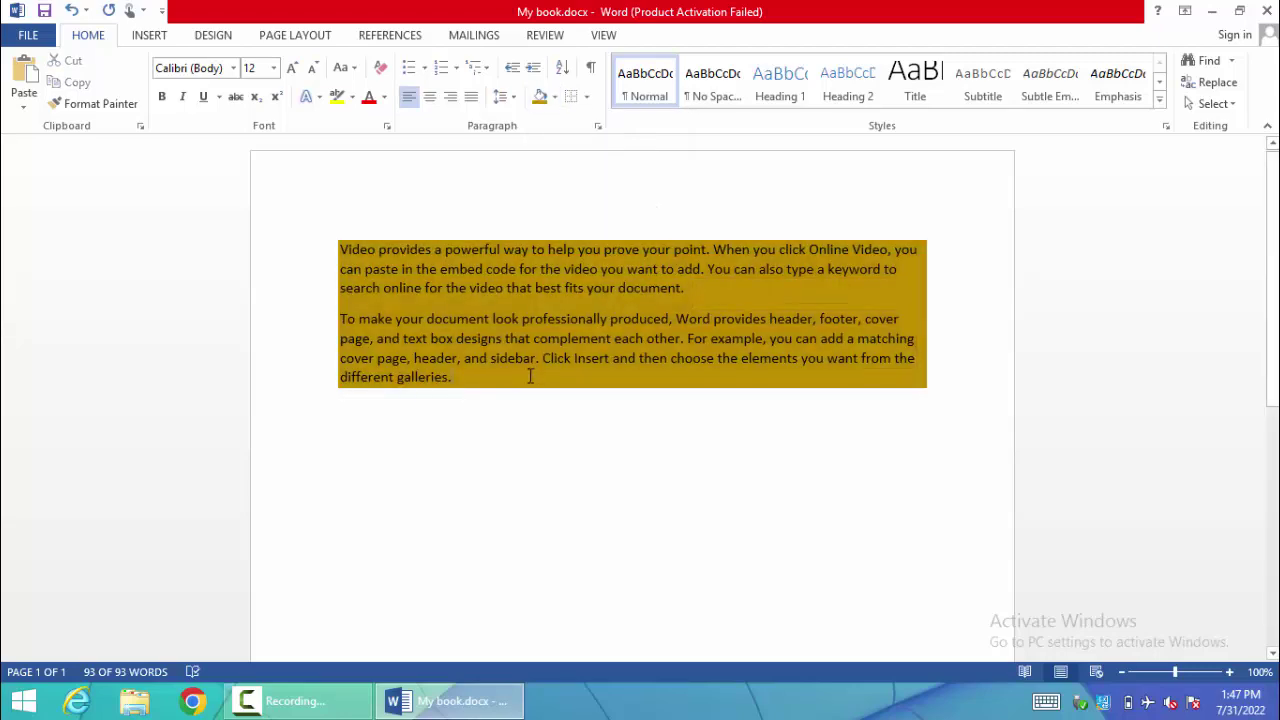
pyautogui.moveTo(460, 388); pyautogui.dragTo(345, 249)
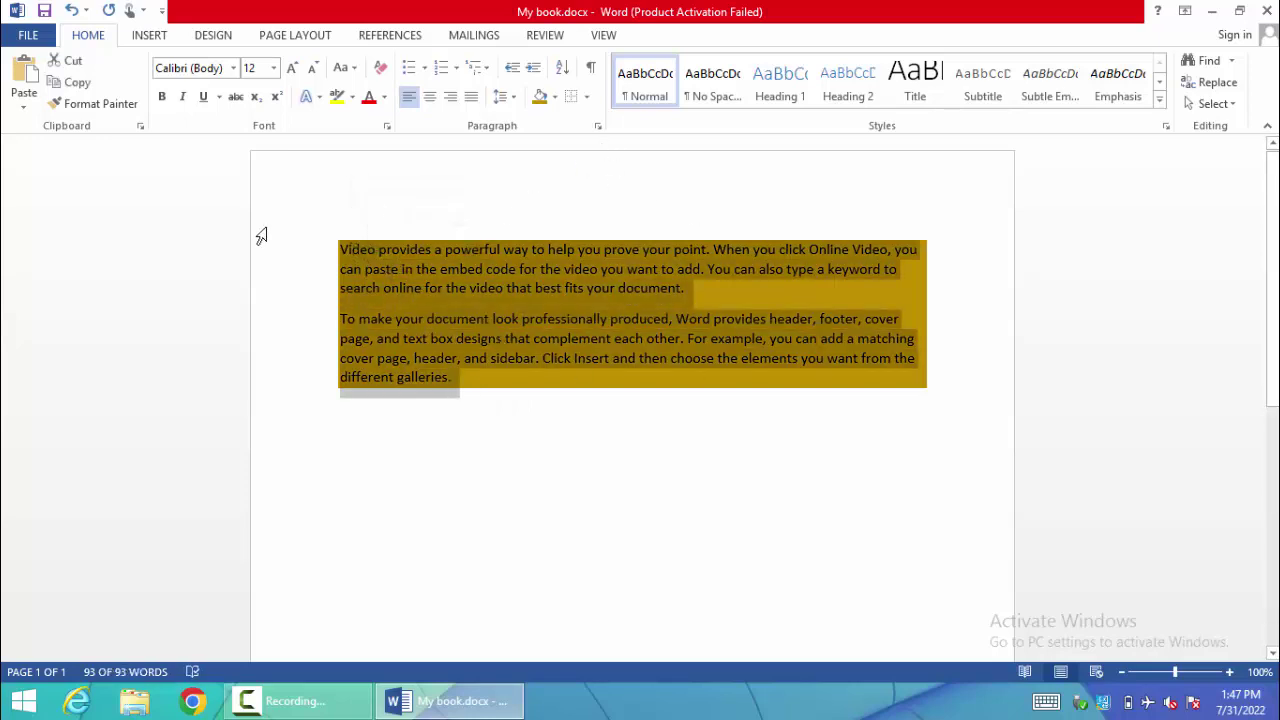
pyautogui.click(556, 99)
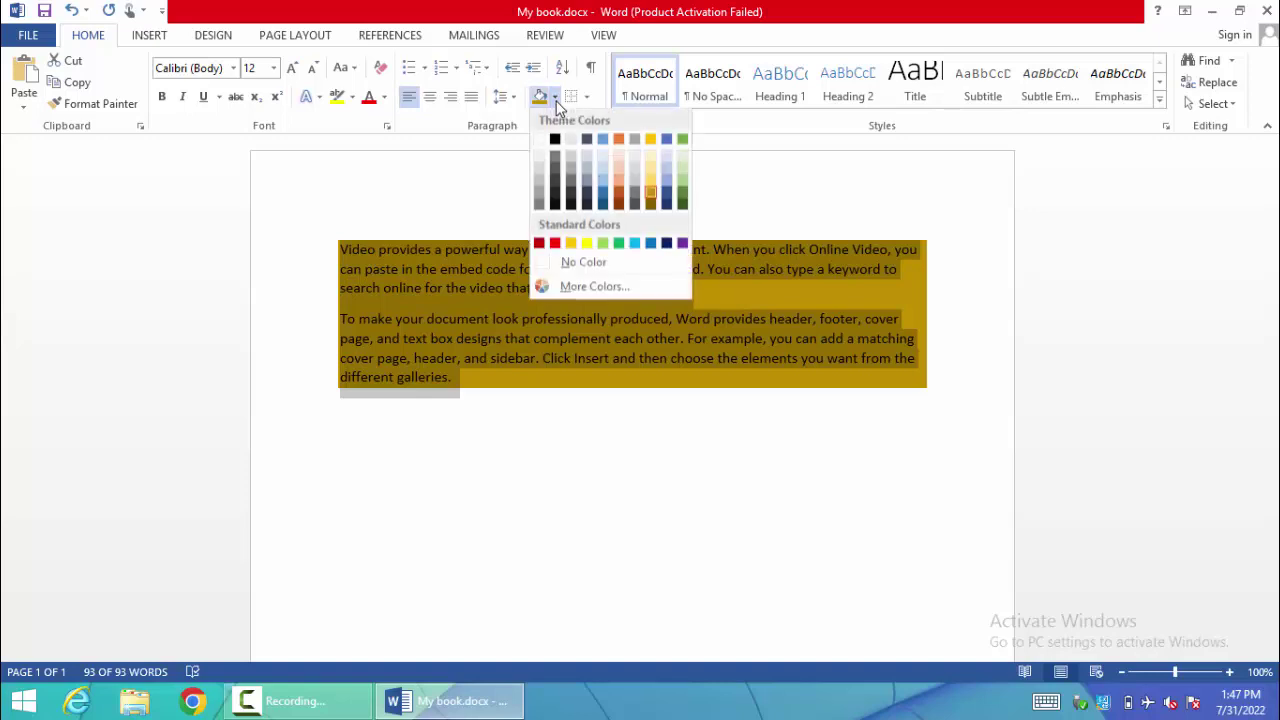
pyautogui.click(683, 192)
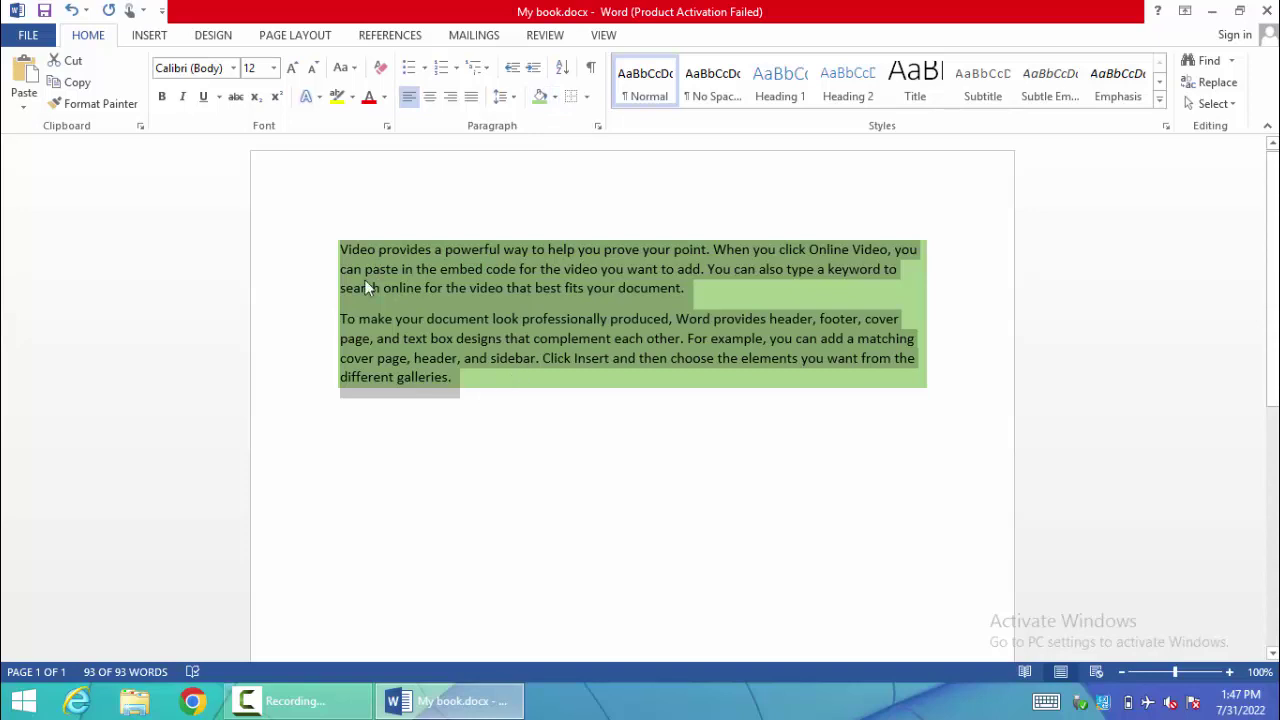
# Step: Switch the shading to gold, then settle on the purple Standard Color
pyautogui.click(556, 97)
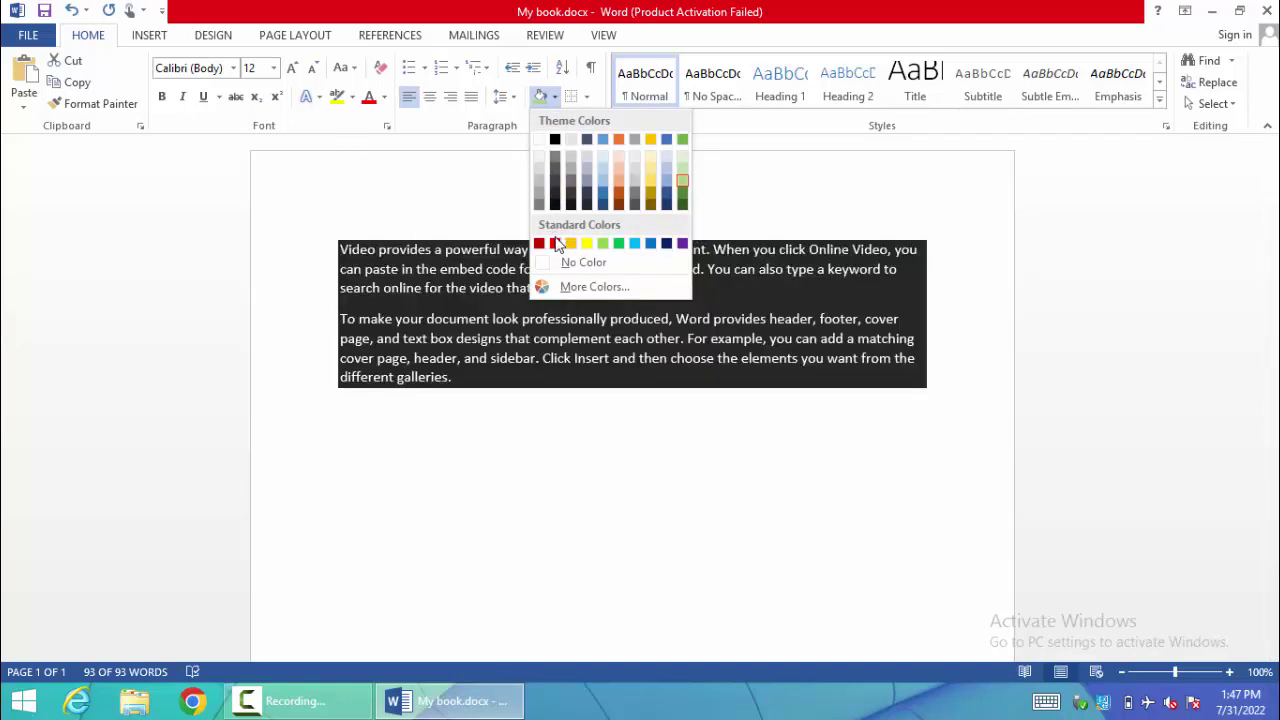
pyautogui.click(573, 244)
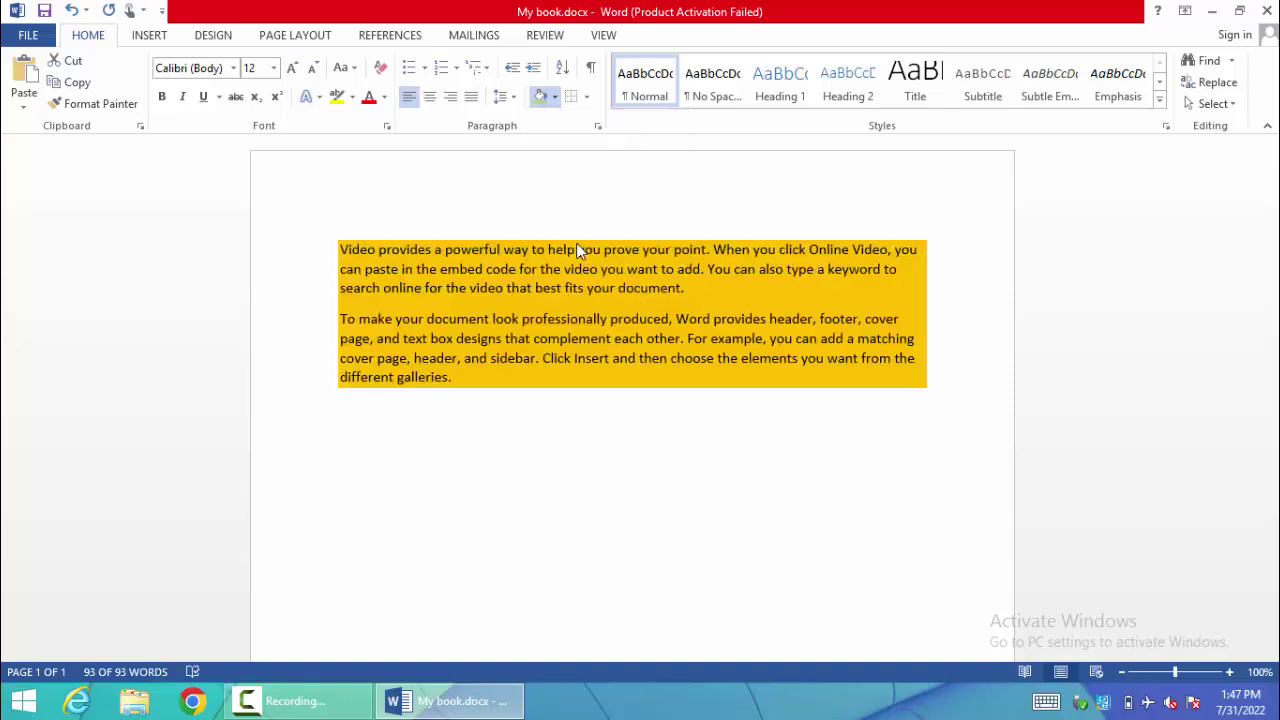
pyautogui.click(520, 400)
pyautogui.moveTo(456, 378); pyautogui.dragTo(340, 250)
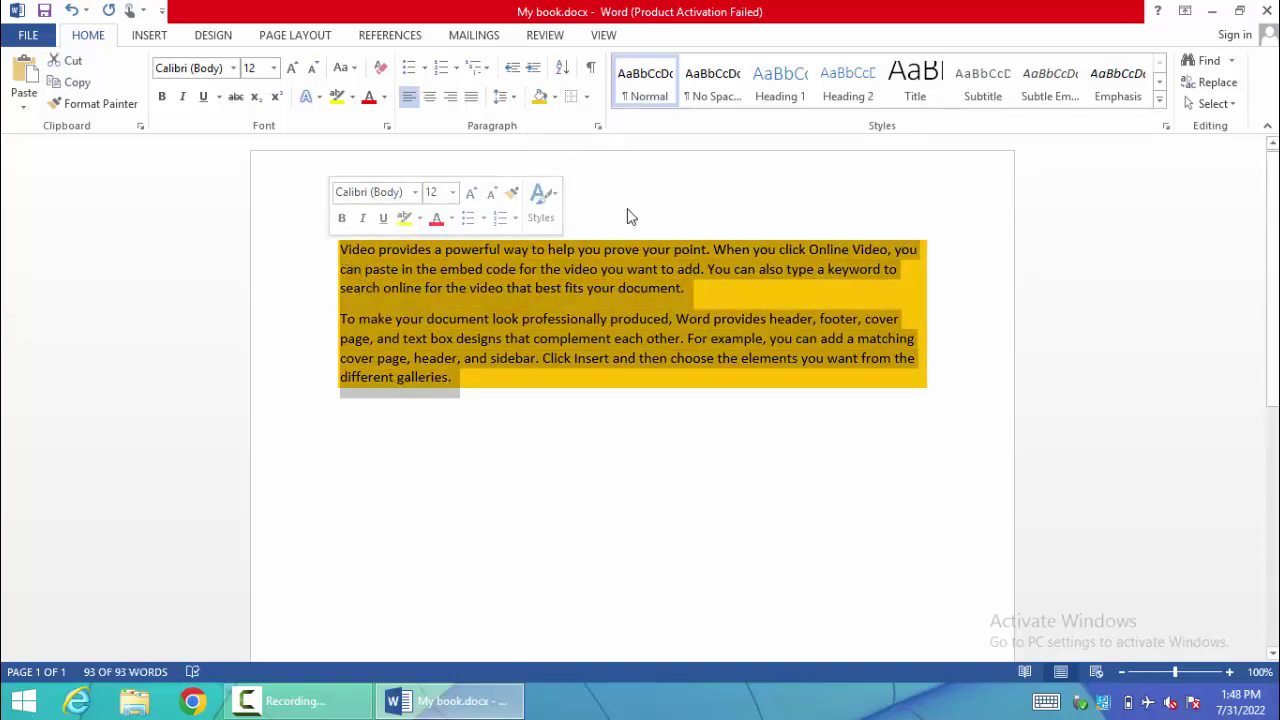
pyautogui.click(556, 100)
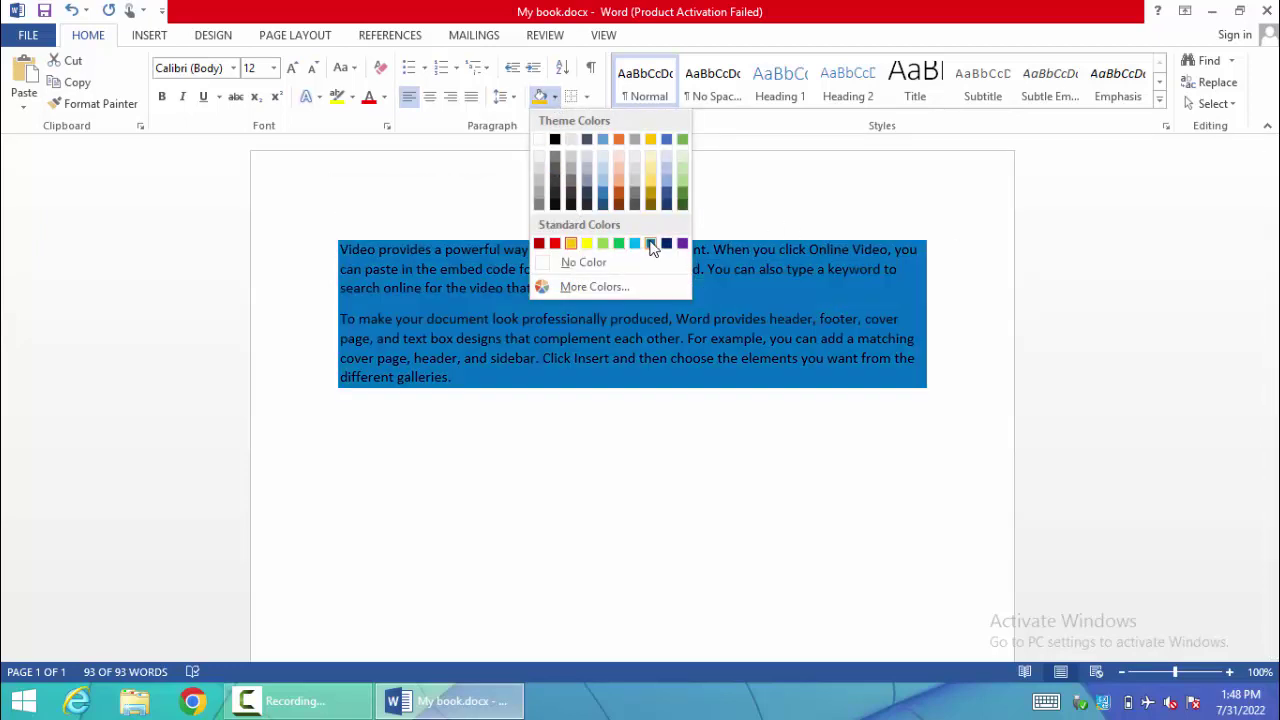
pyautogui.click(682, 244)
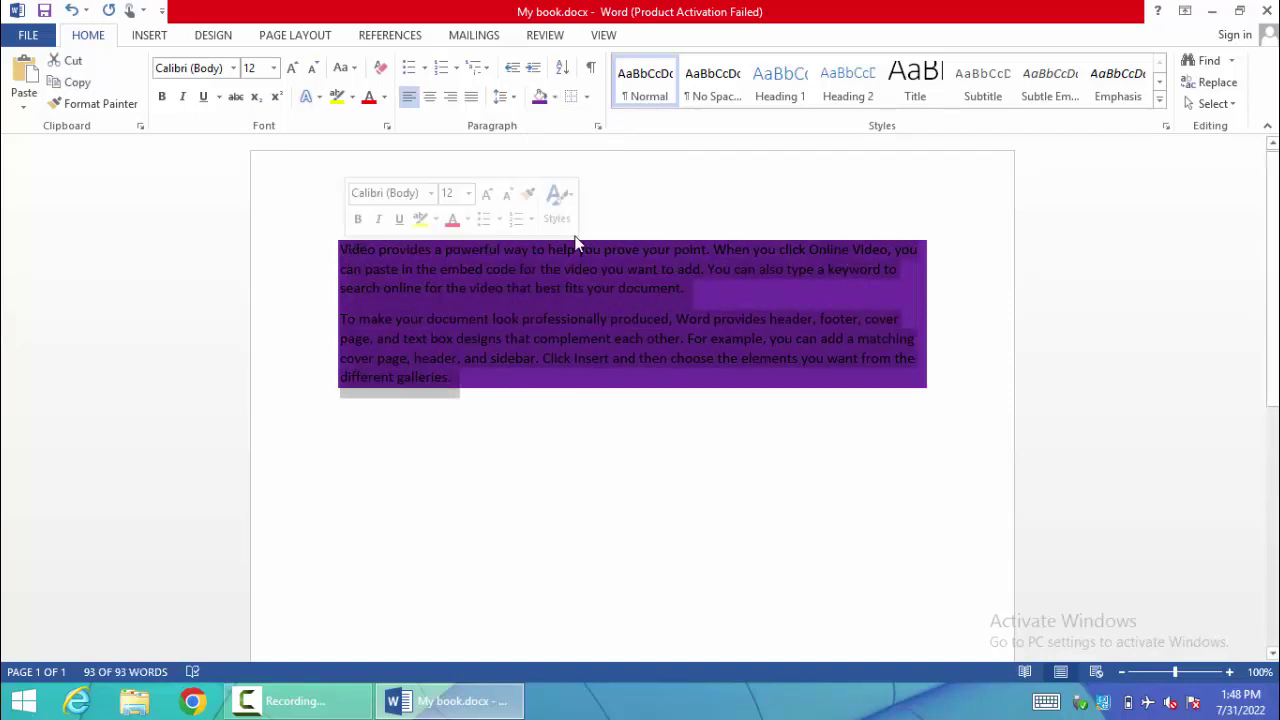
pyautogui.click(555, 96)
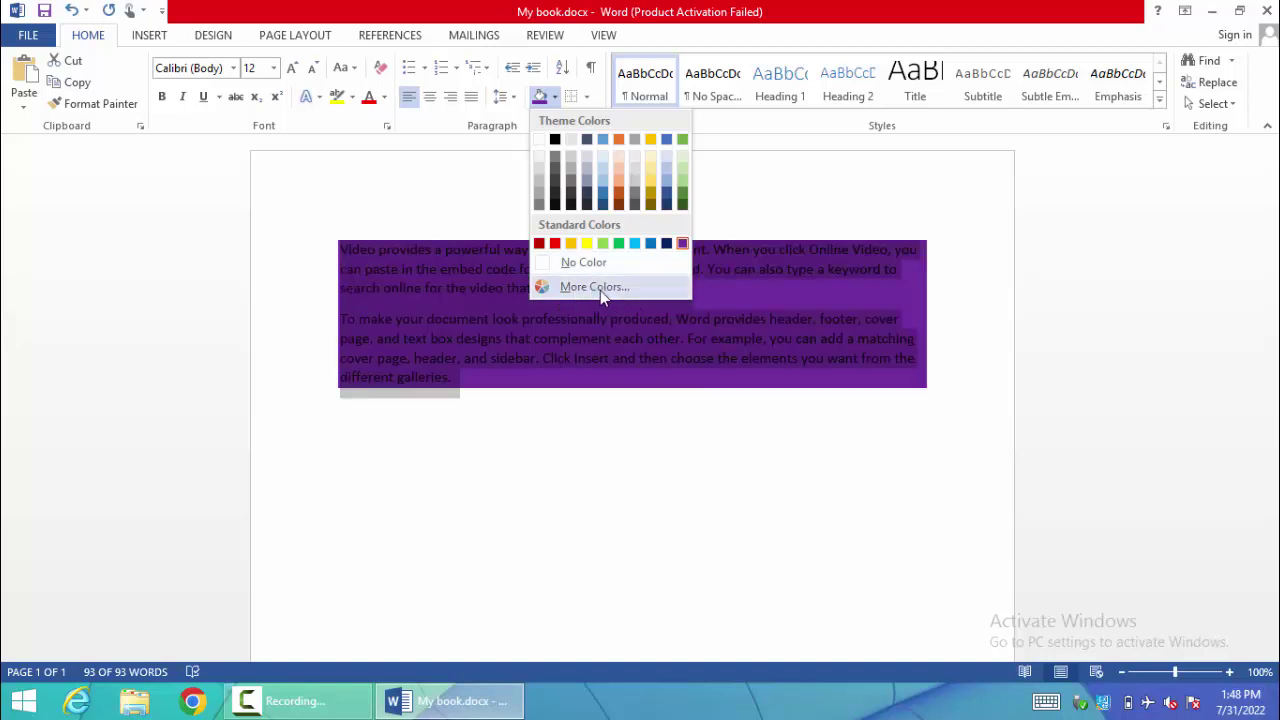
# Step: Apply custom teal shading (RGB 15, 193, 138) from More Colors to both paragraphs
pyautogui.click(575, 289)
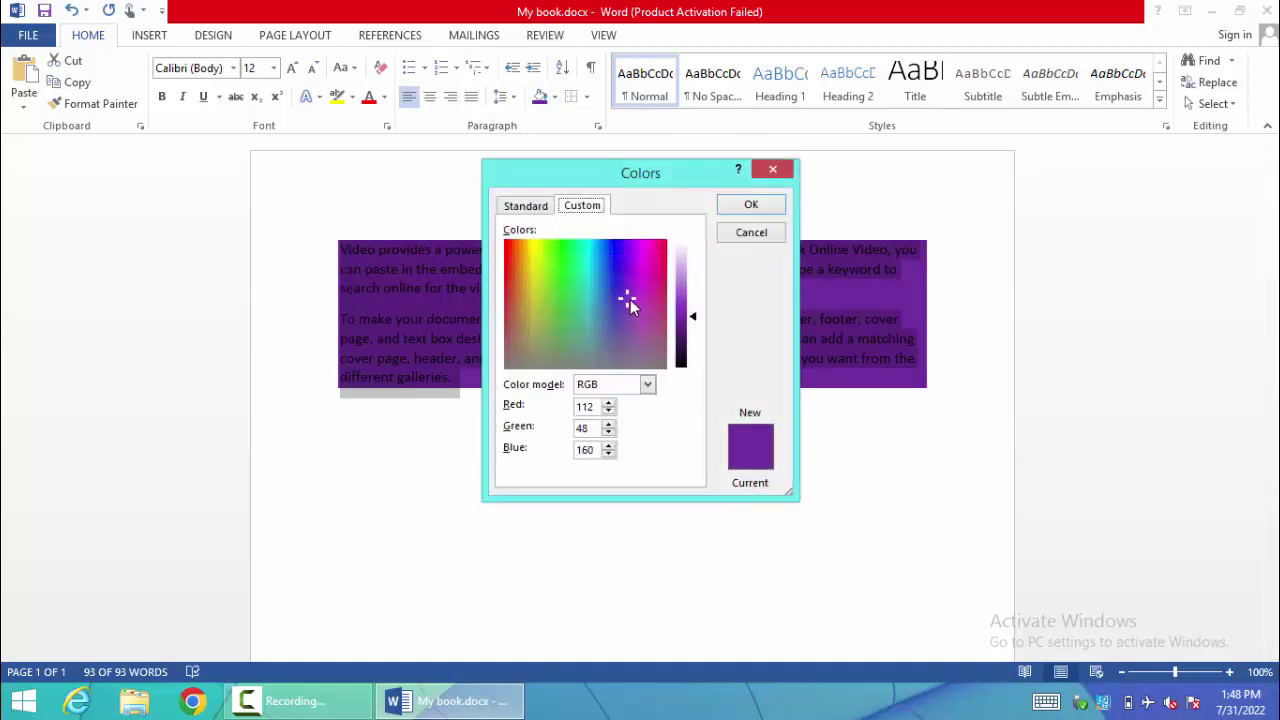
pyautogui.click(629, 297)
pyautogui.moveTo(629, 270); pyautogui.dragTo(576, 258)
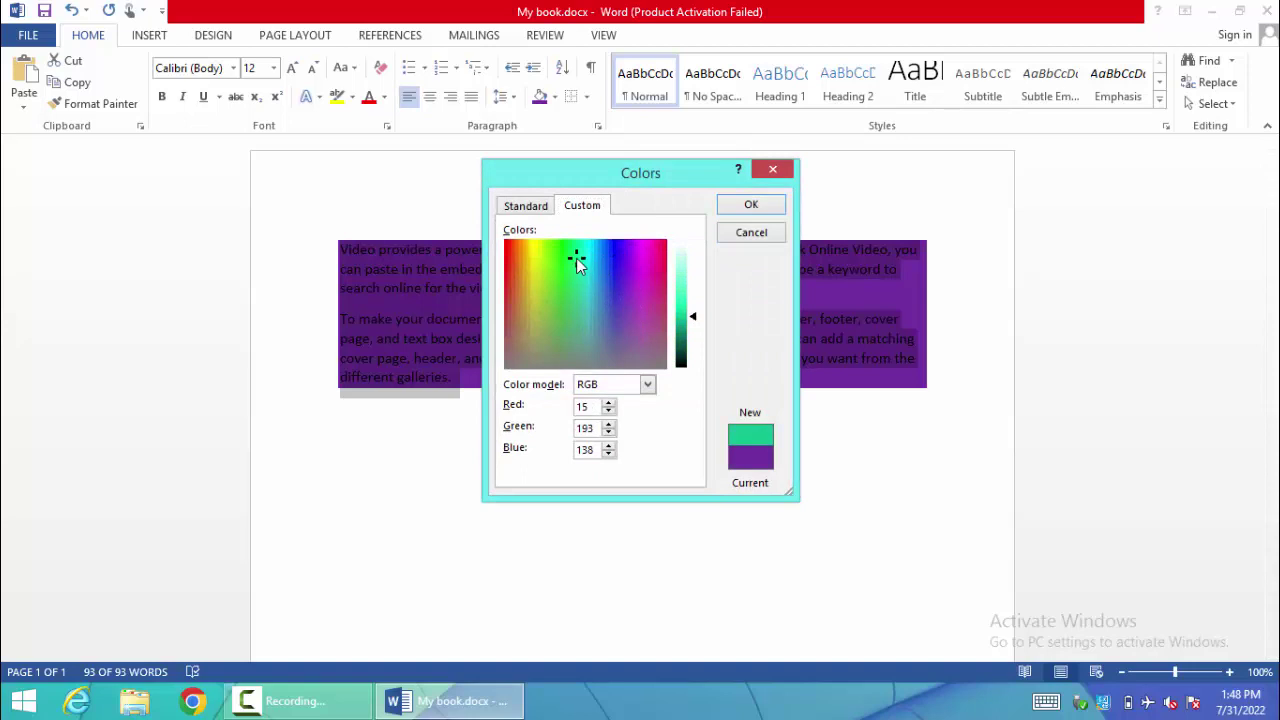
pyautogui.click(749, 208)
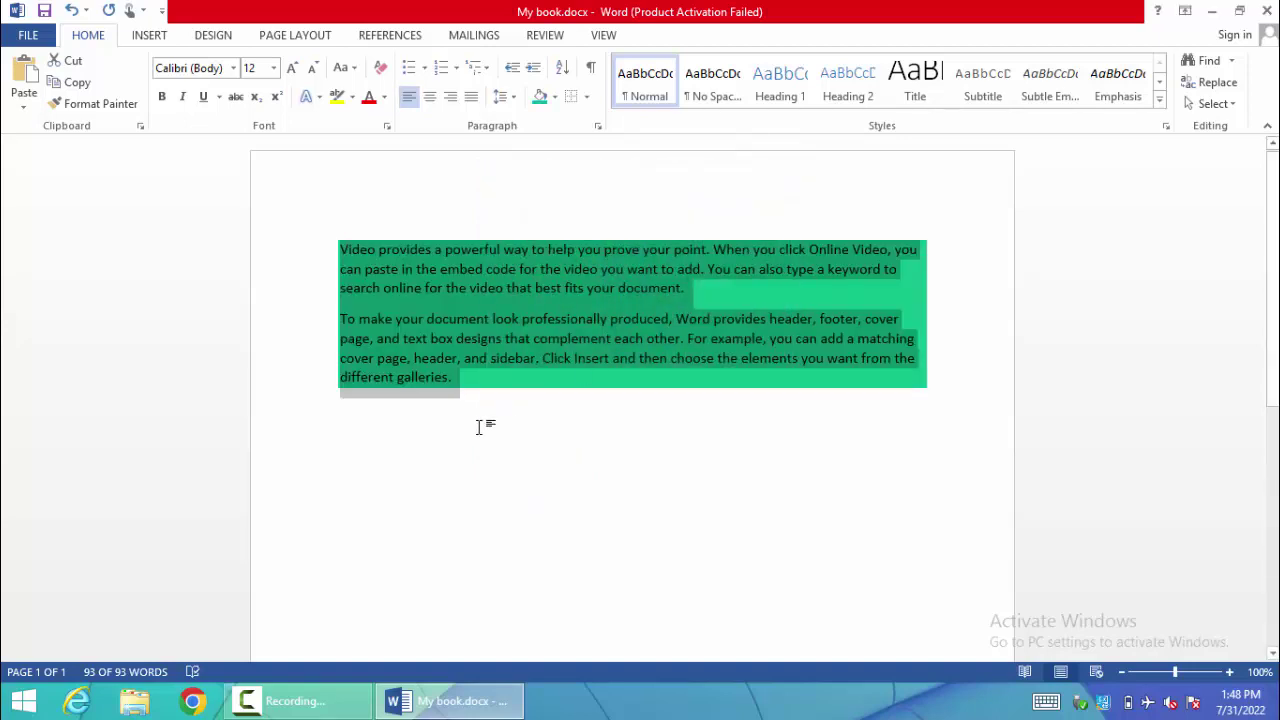
pyautogui.moveTo(455, 377); pyautogui.dragTo(341, 246)
# Step: Set the paragraphs' shading to No Color, removing the teal background
pyautogui.click(589, 392)
pyautogui.moveTo(455, 380); pyautogui.dragTo(343, 247)
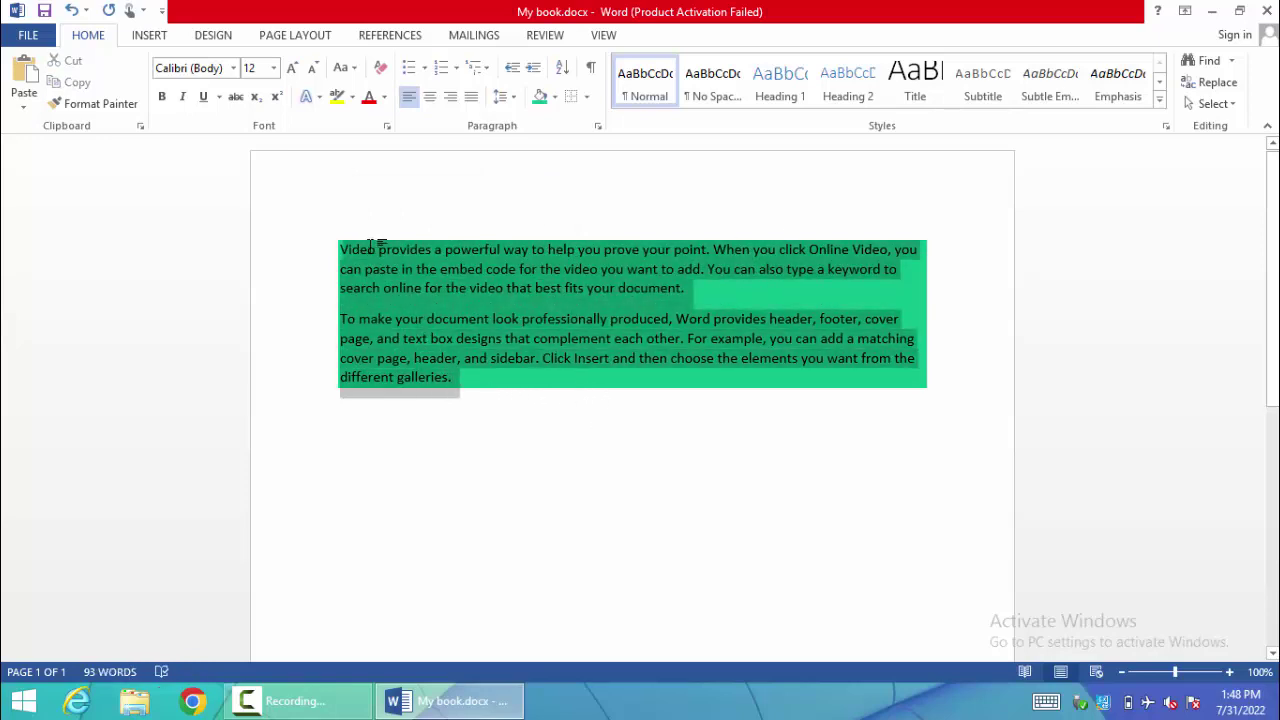
pyautogui.click(555, 96)
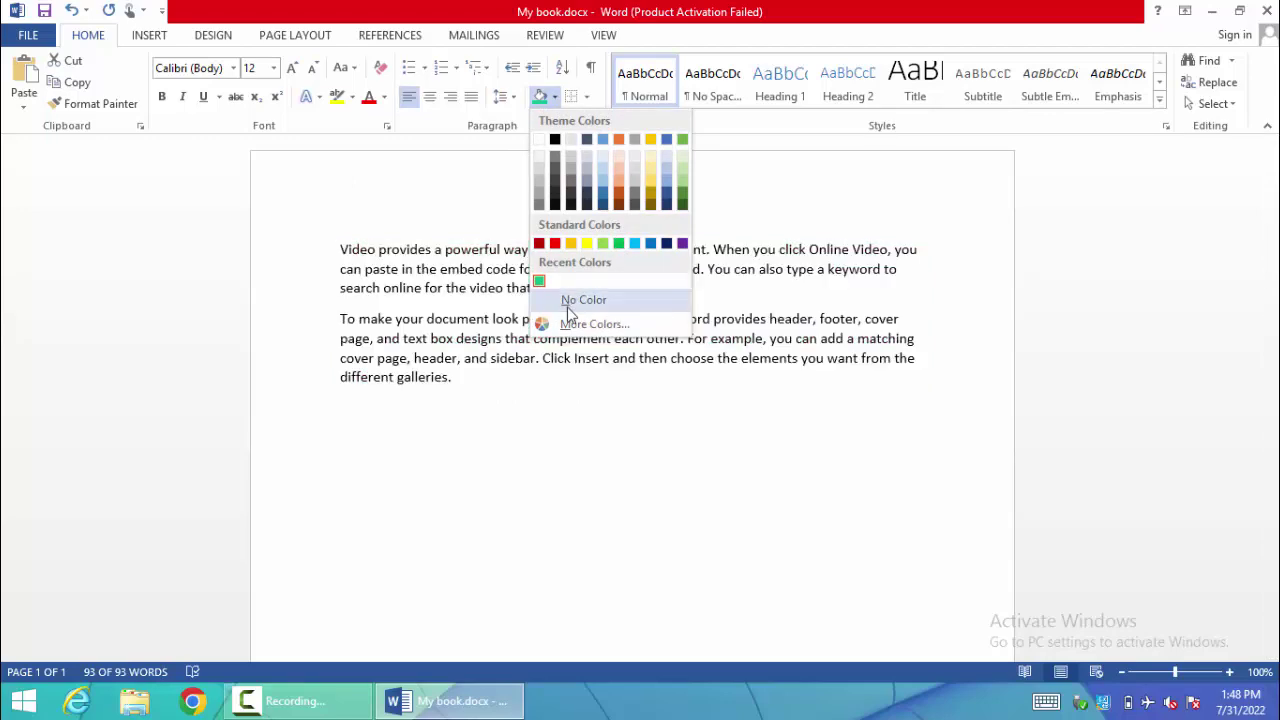
pyautogui.click(593, 305)
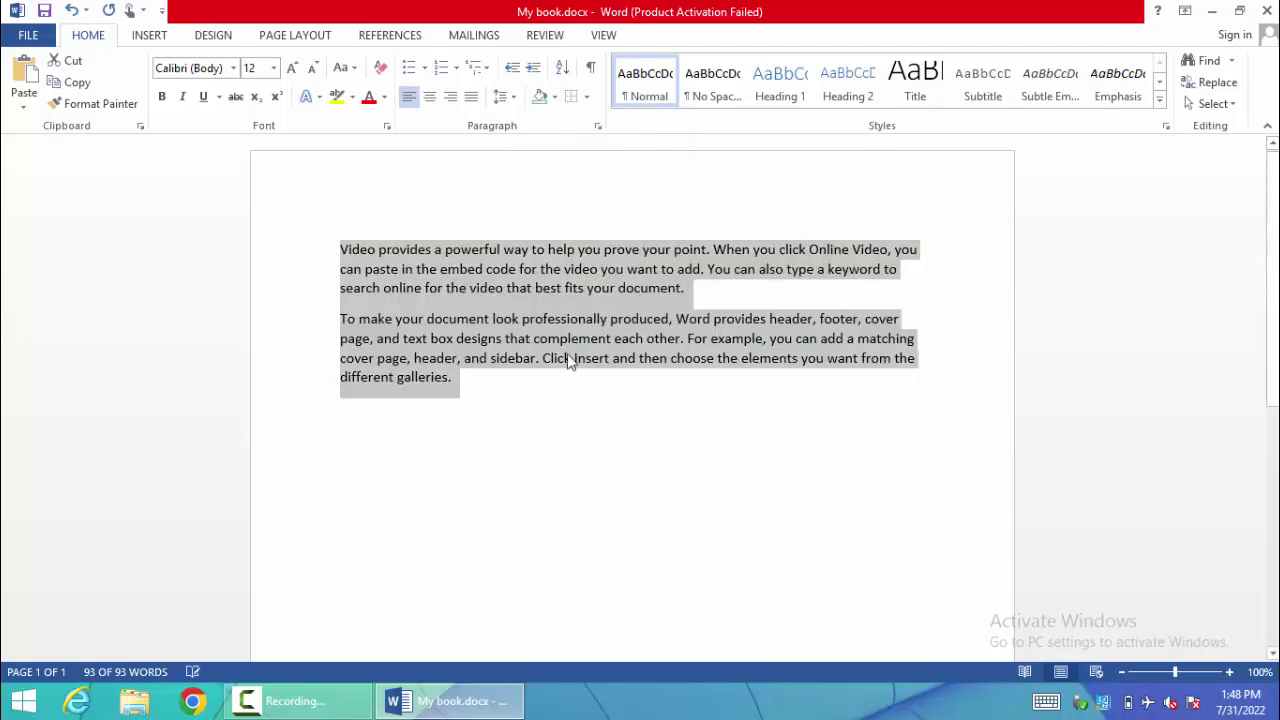
pyautogui.click(557, 397)
pyautogui.hotkey('ctrl', 'a')
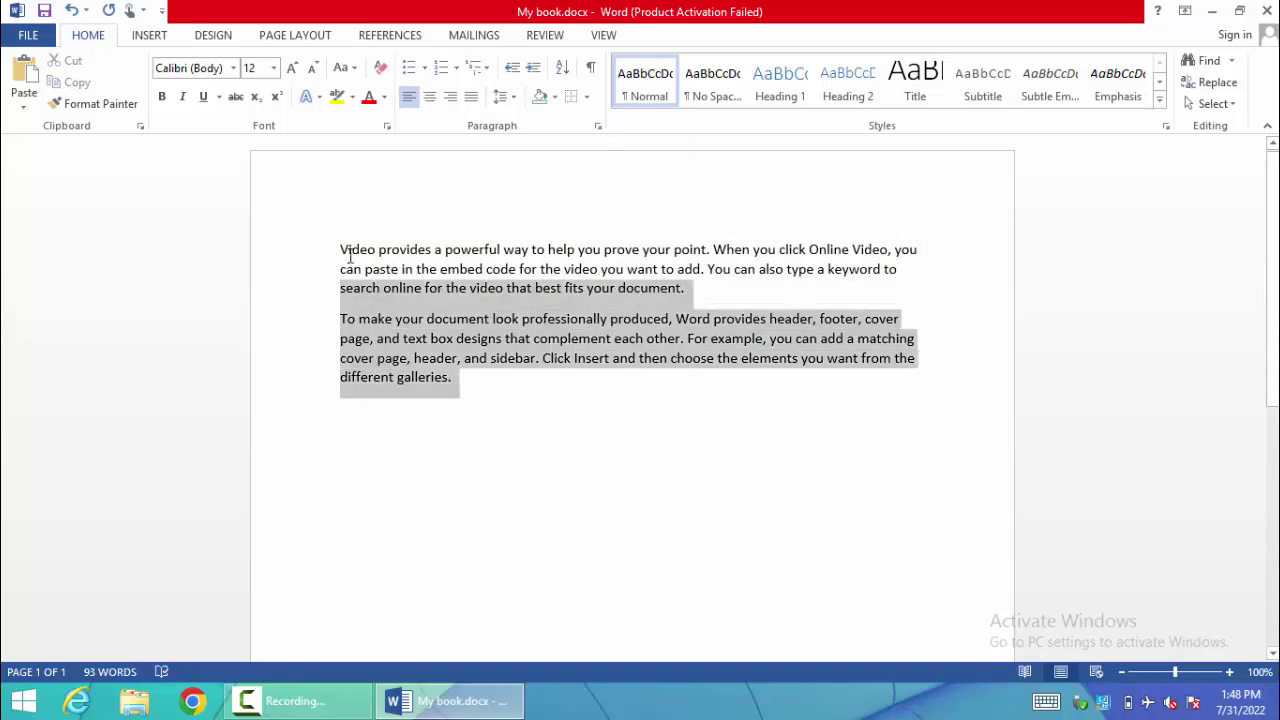
pyautogui.click(577, 406)
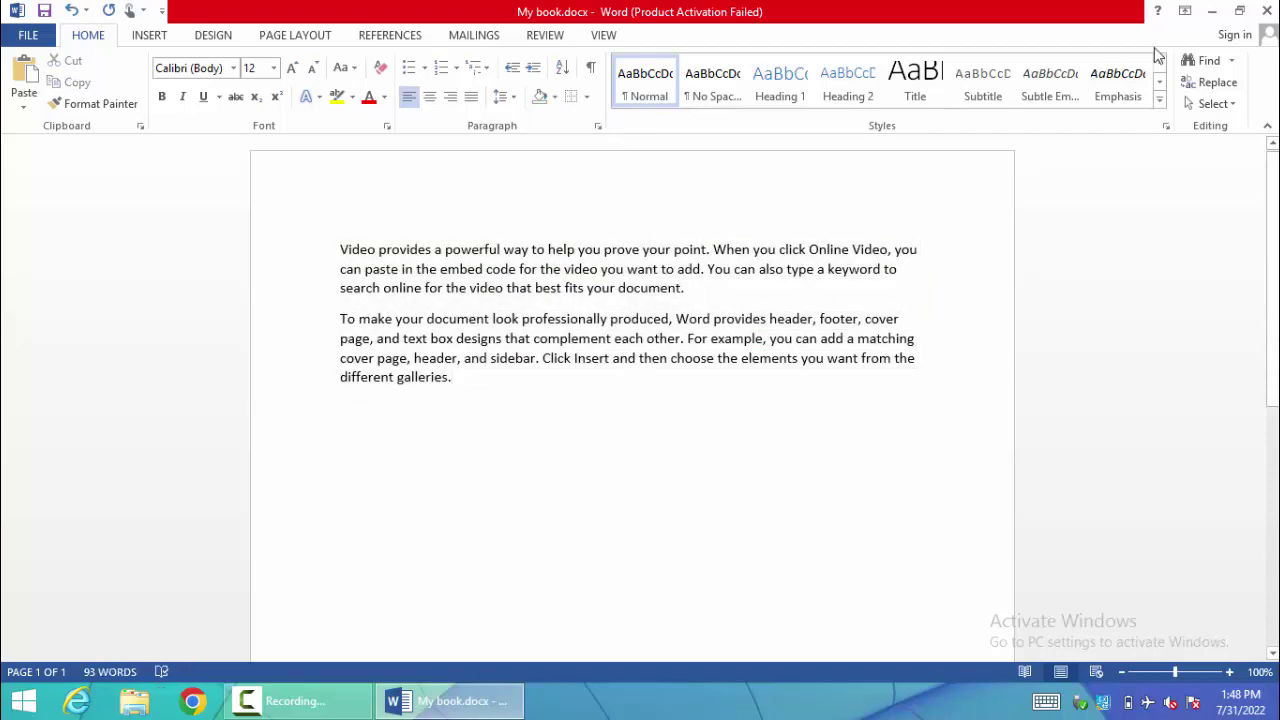